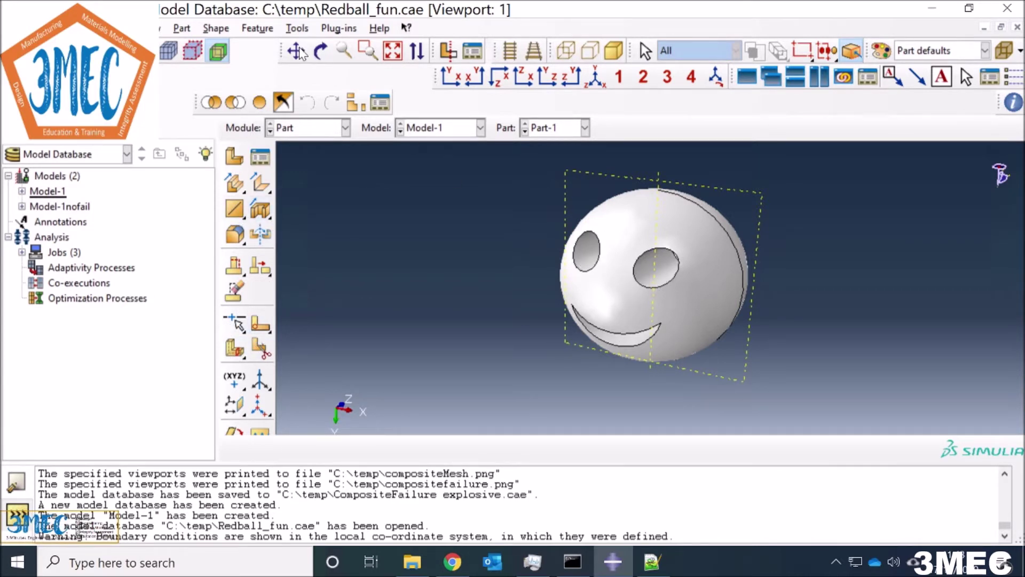
# Turn the ball face-on, make red the Color Code initial colour, and enter the Property module.
pyautogui.click(321, 51)
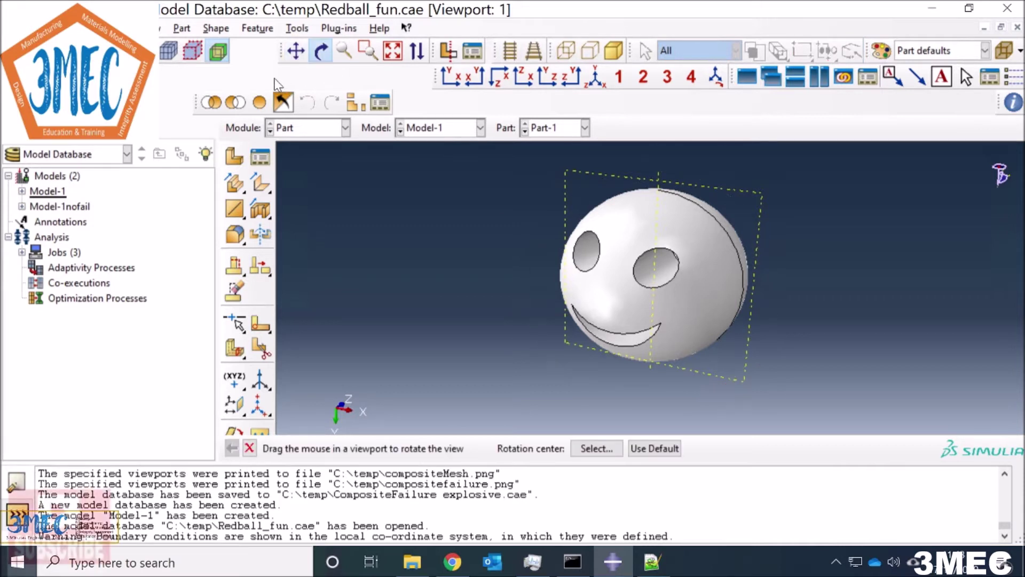
pyautogui.moveTo(650, 304)
pyautogui.mouseDown()
pyautogui.moveTo(705, 265)
pyautogui.moveTo(671, 290)
pyautogui.moveTo(634, 284)
pyautogui.moveTo(641, 309)
pyautogui.mouseUp()
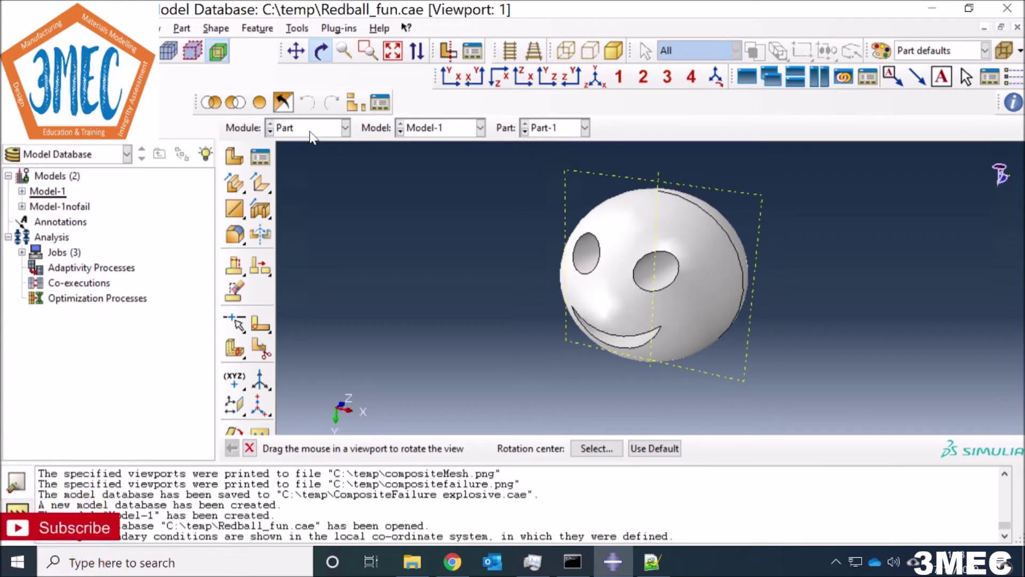
pyautogui.click(882, 50)
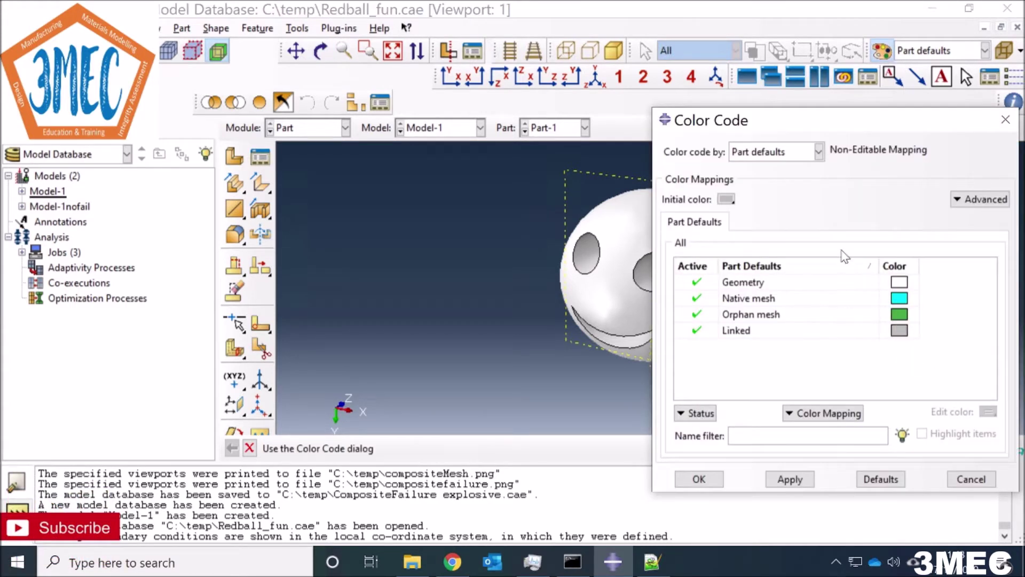
pyautogui.click(726, 199)
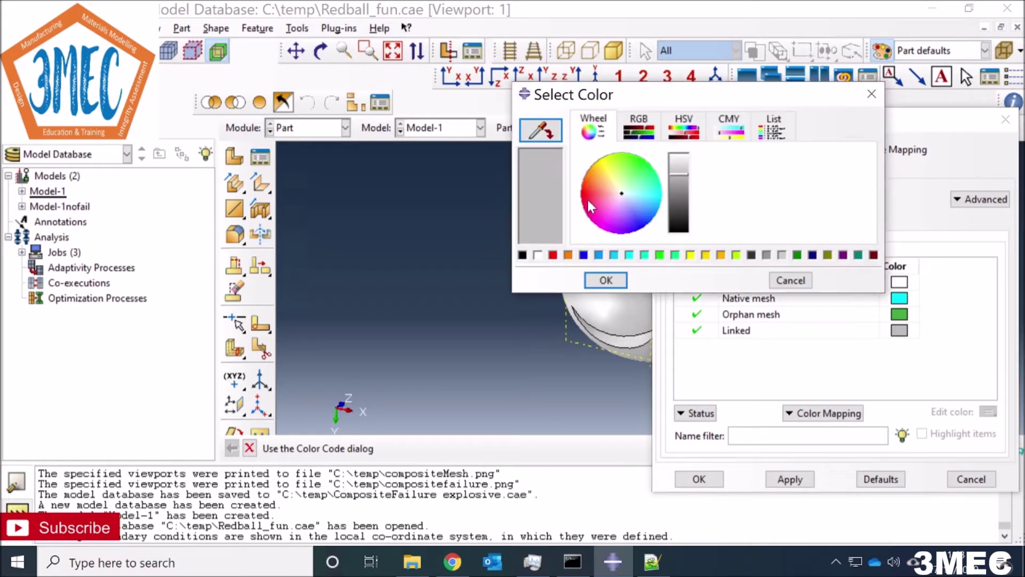
pyautogui.click(553, 254)
pyautogui.click(606, 280)
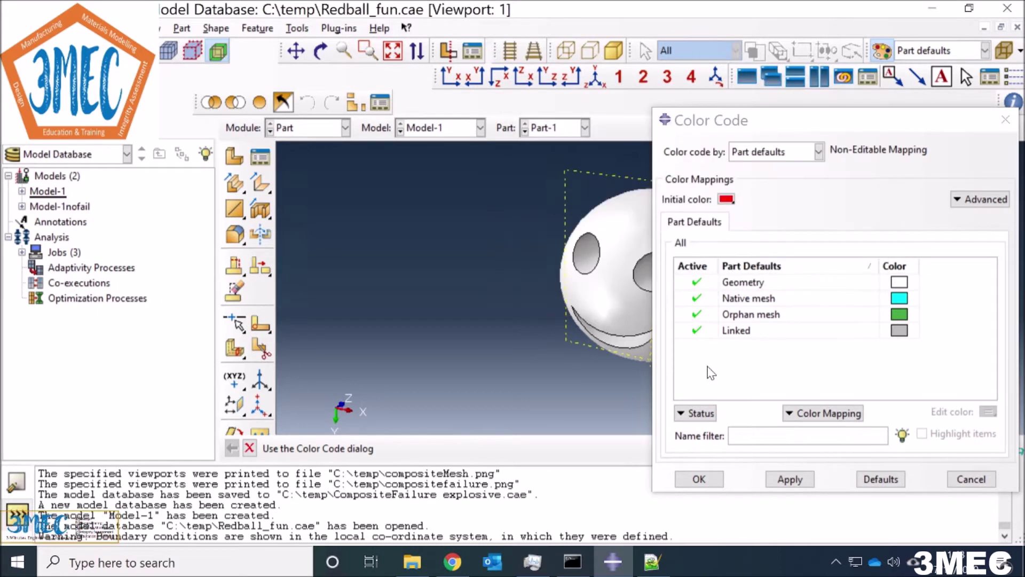
pyautogui.click(784, 483)
pyautogui.click(699, 480)
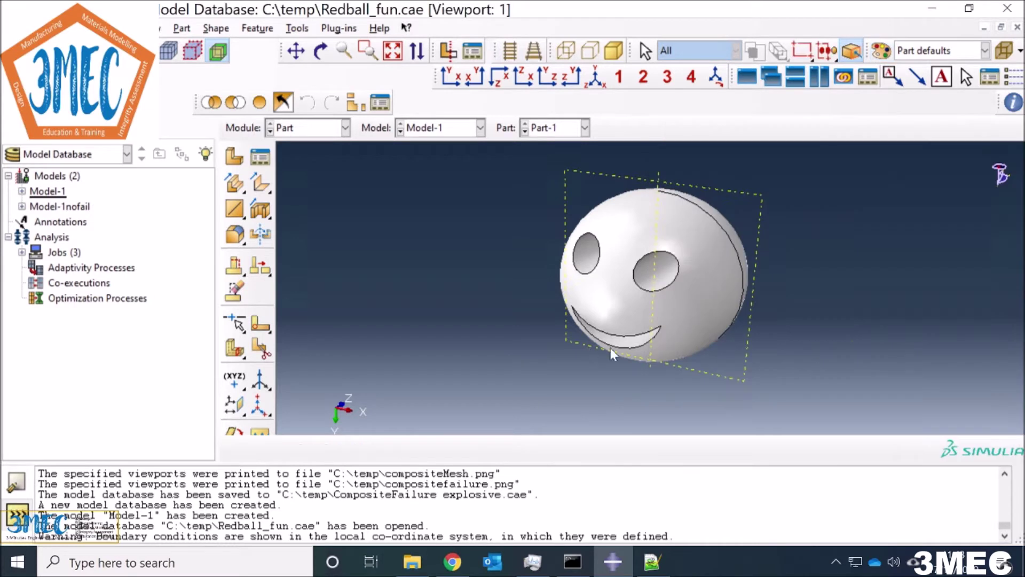
pyautogui.click(321, 130)
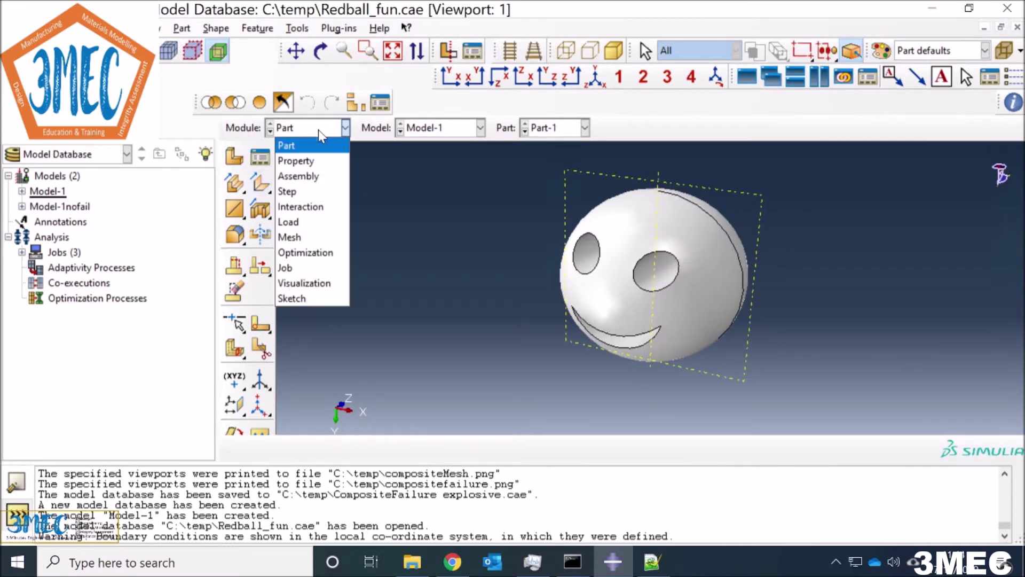
pyautogui.click(299, 161)
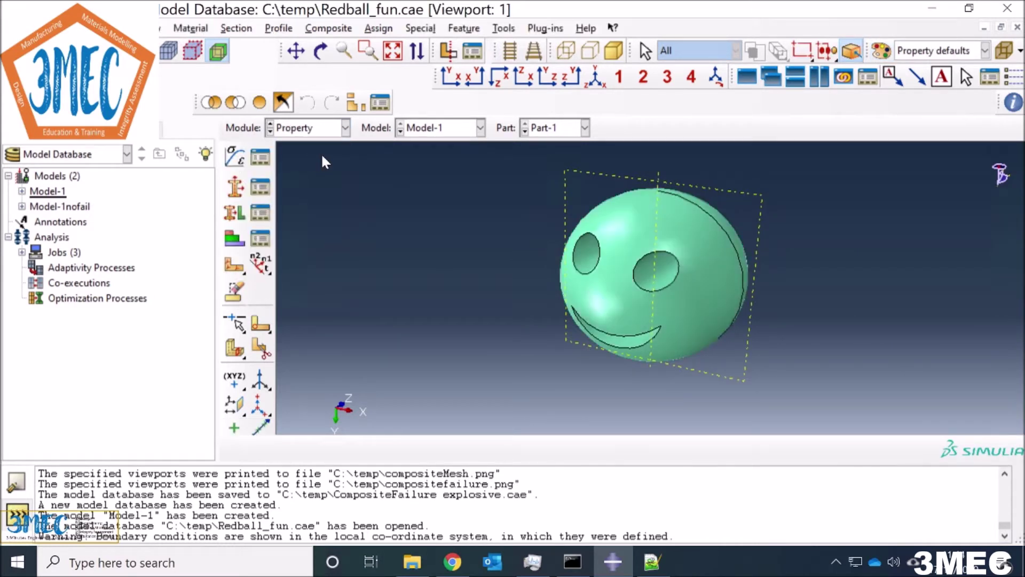
pyautogui.click(260, 157)
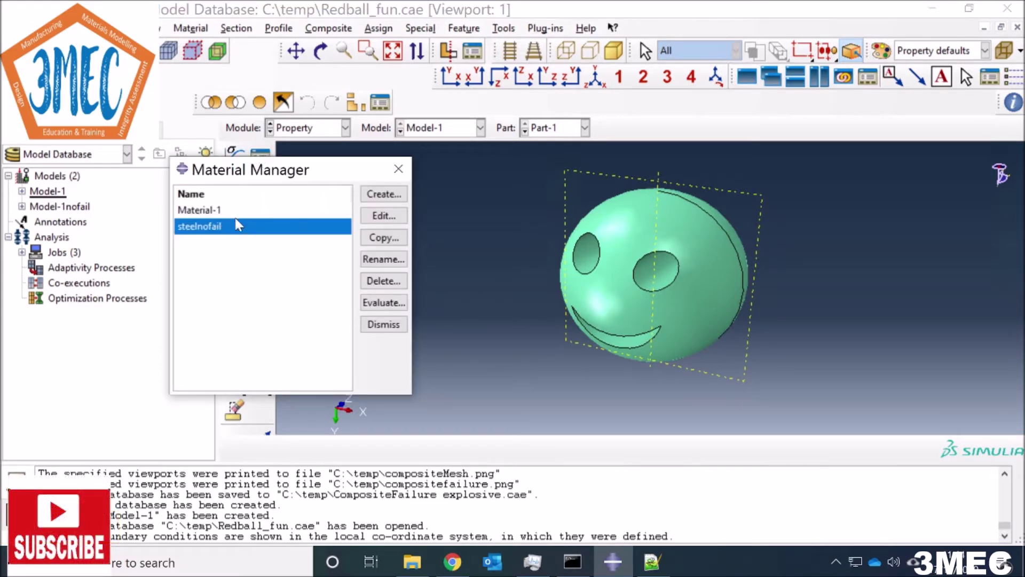
pyautogui.click(384, 216)
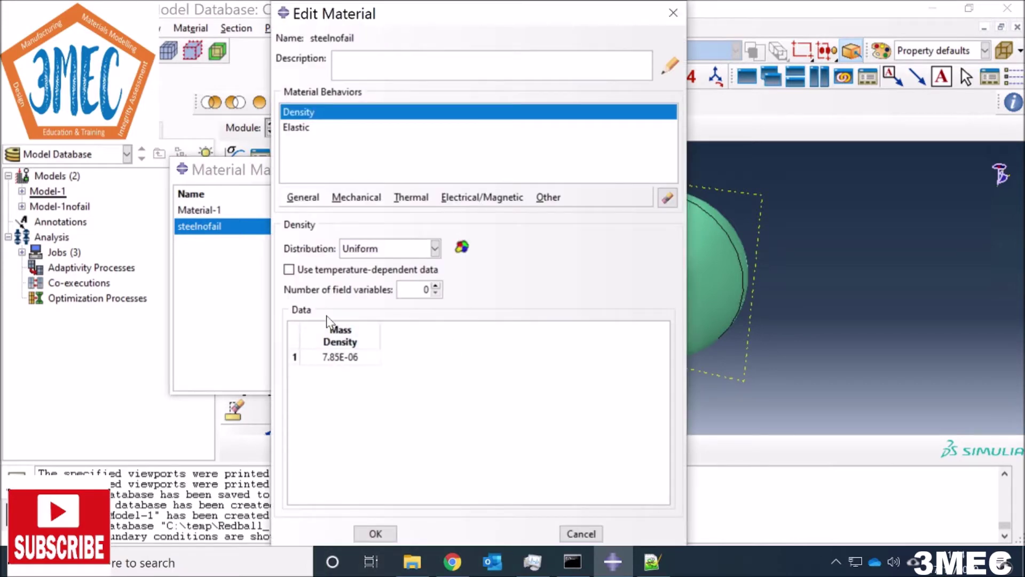
pyautogui.click(299, 132)
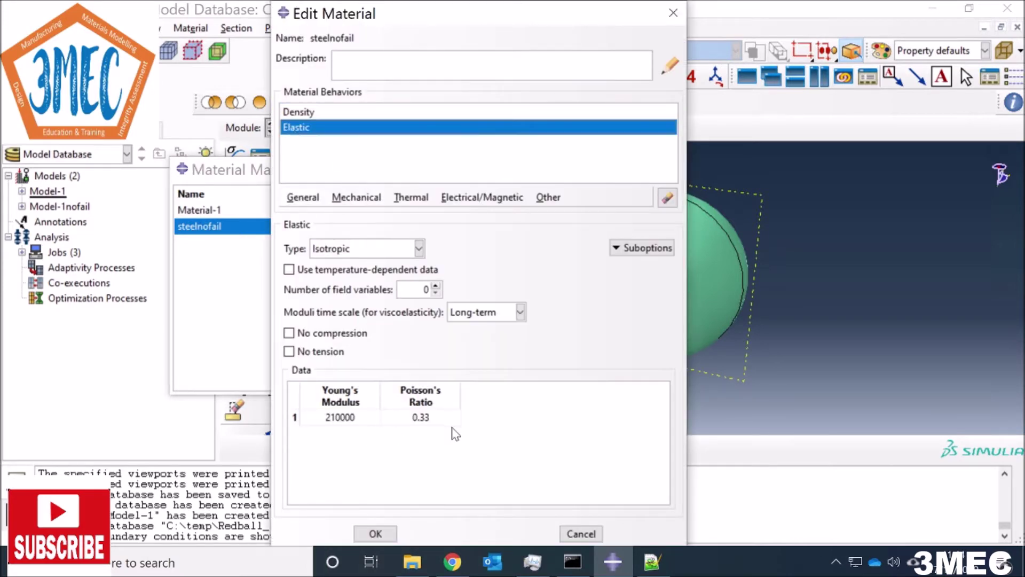
pyautogui.click(580, 534)
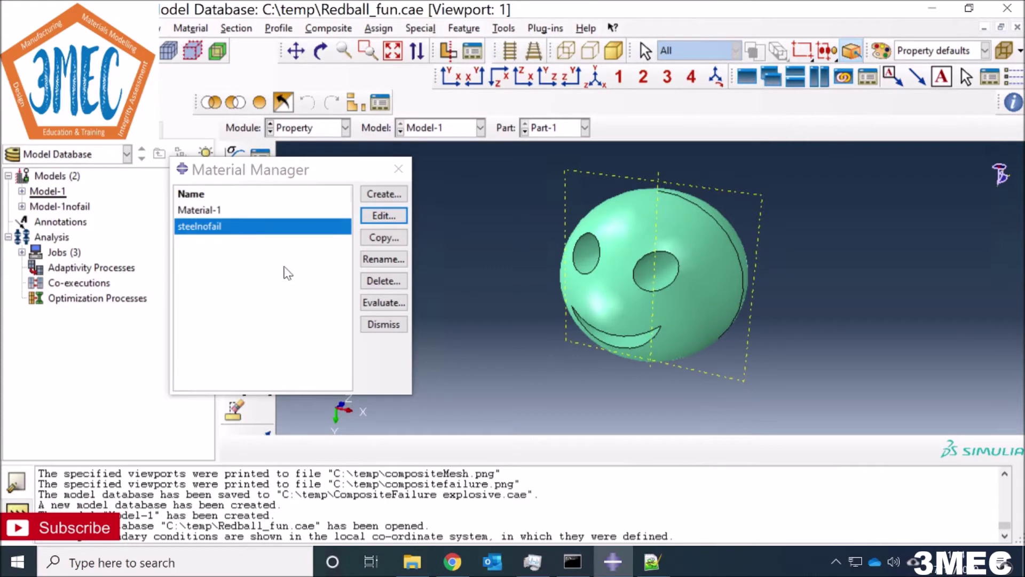
pyautogui.click(293, 214)
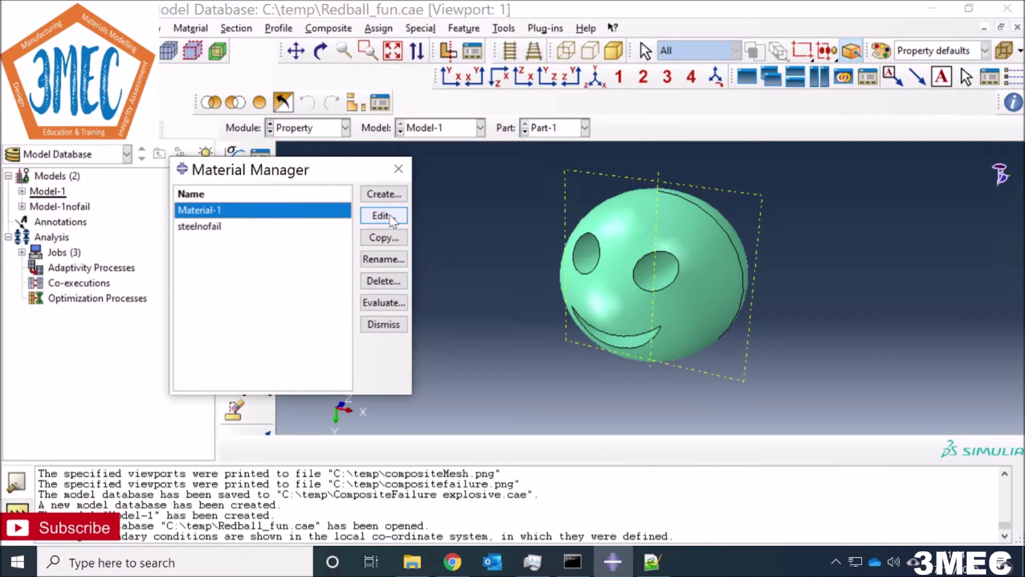
pyautogui.click(383, 215)
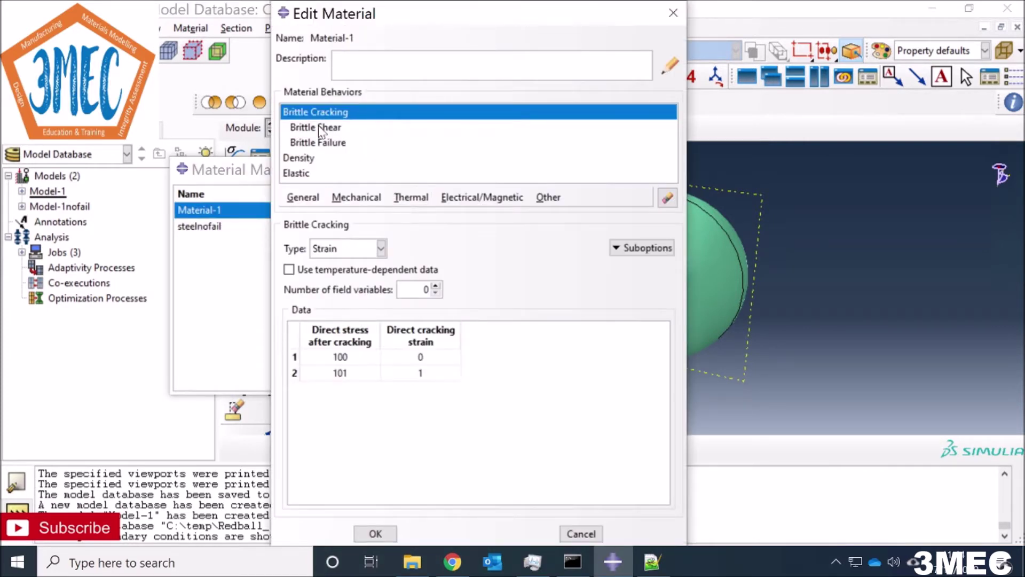
pyautogui.click(300, 159)
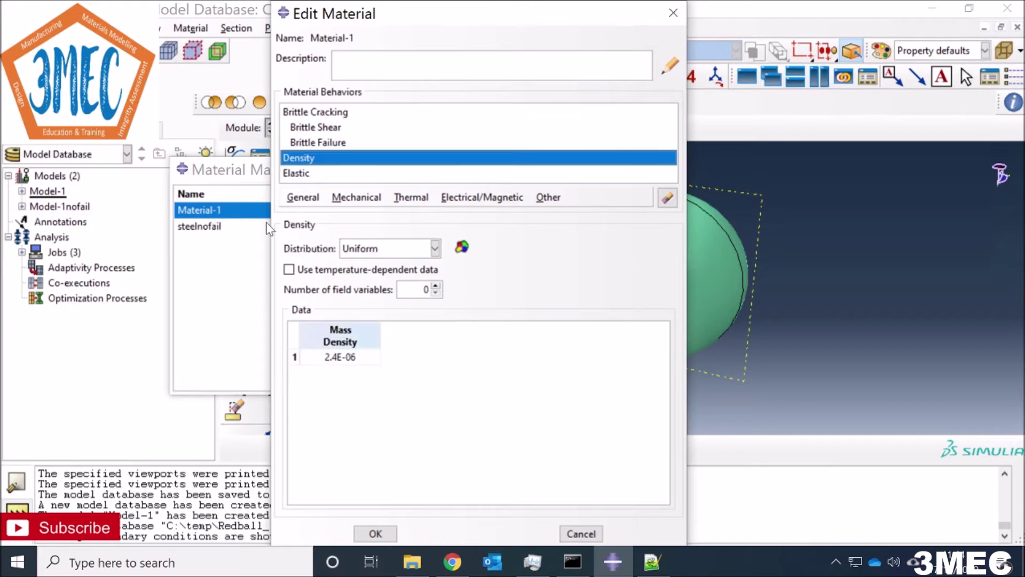
pyautogui.click(299, 174)
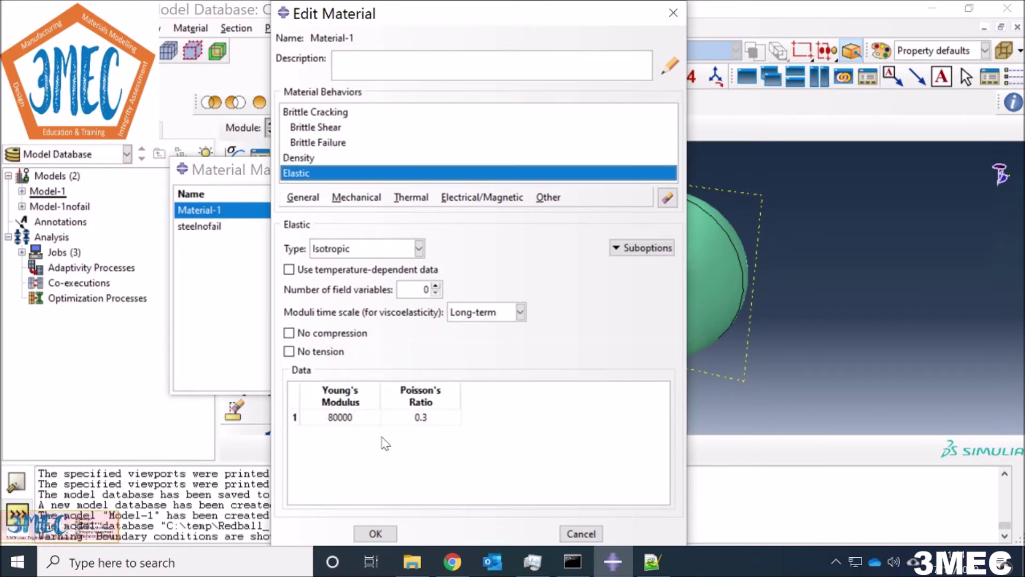
pyautogui.click(322, 113)
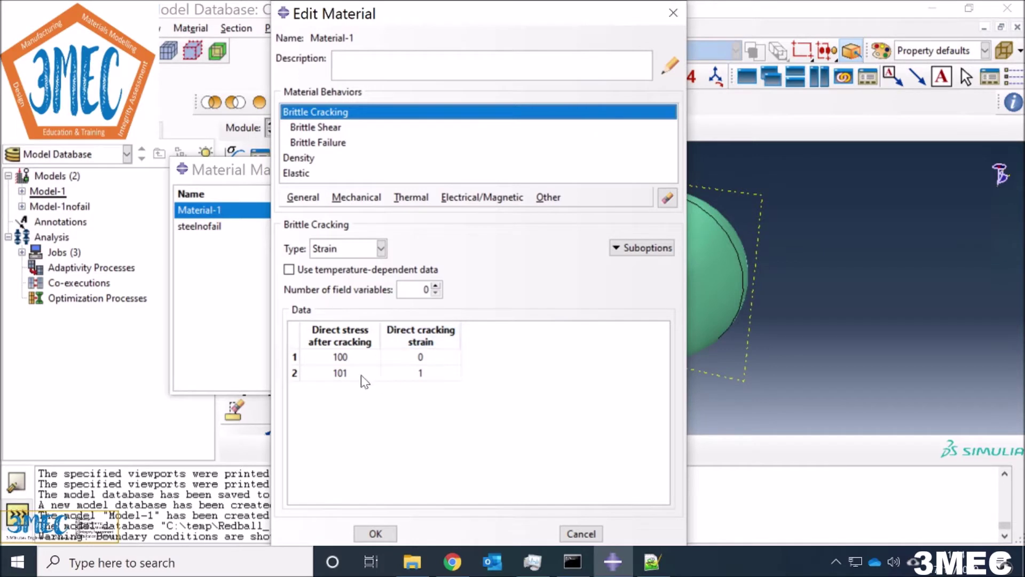
pyautogui.click(314, 128)
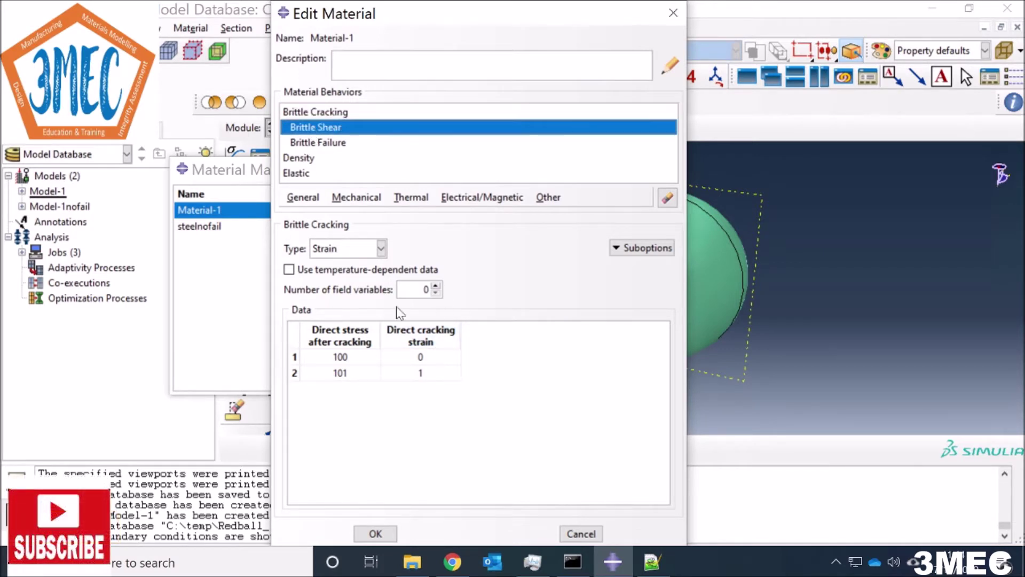
pyautogui.doubleClick(307, 126)
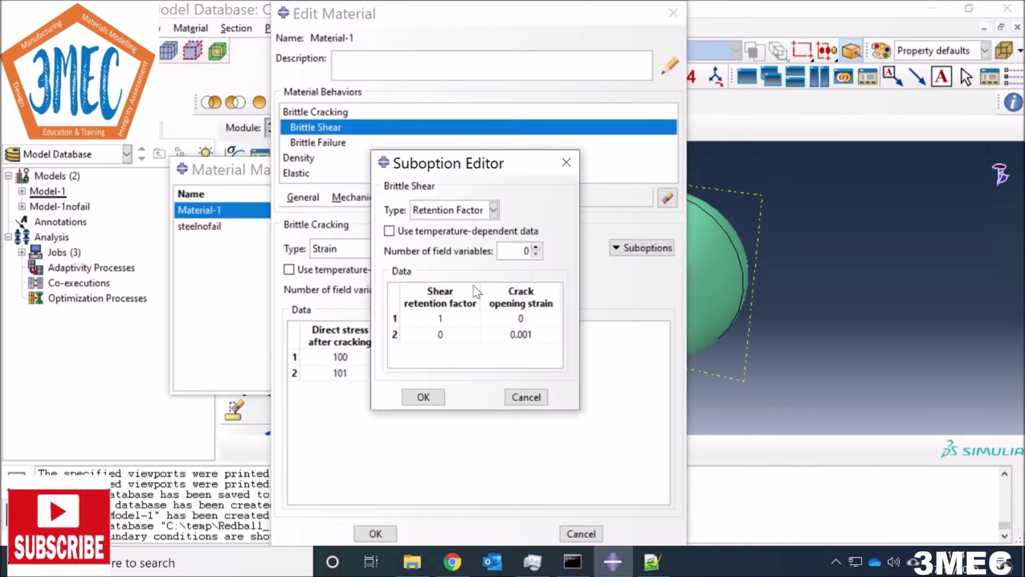
pyautogui.click(424, 398)
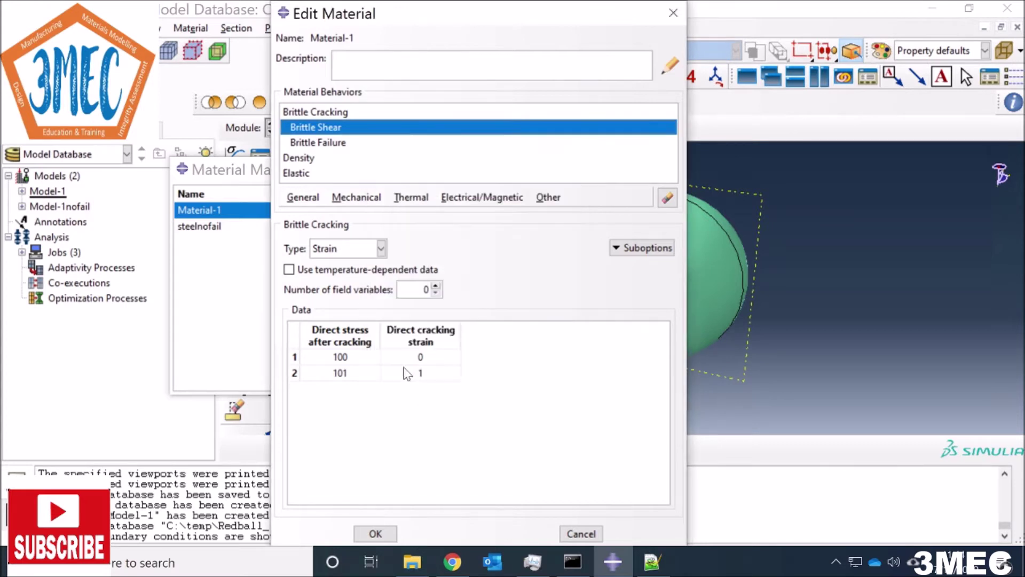
pyautogui.doubleClick(320, 142)
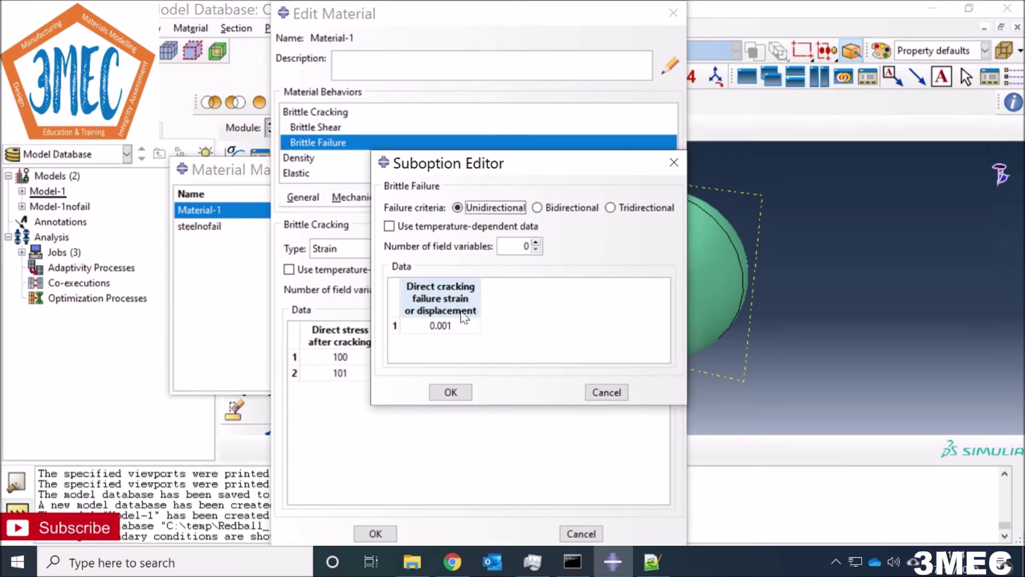
pyautogui.click(450, 394)
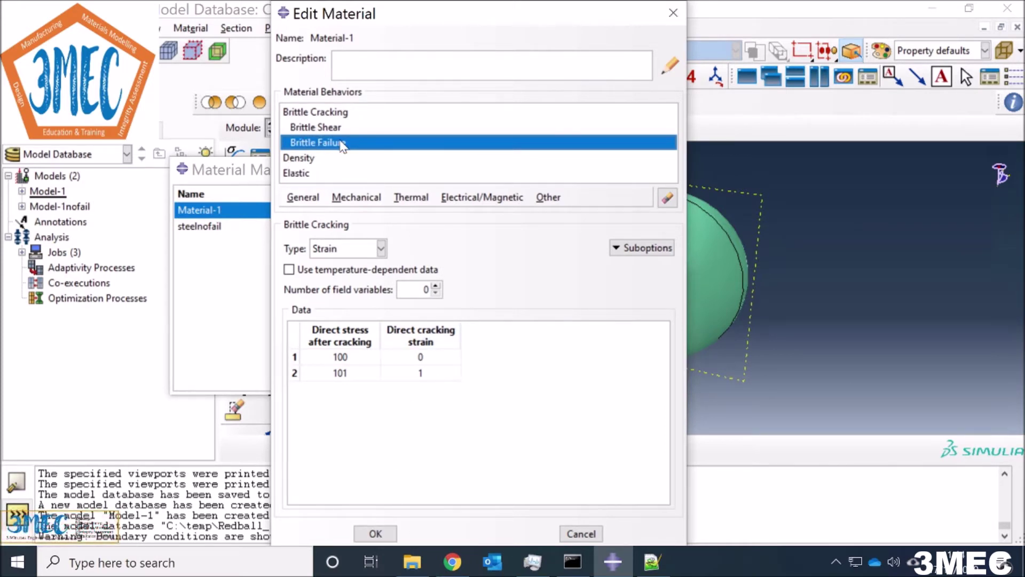
pyautogui.click(375, 534)
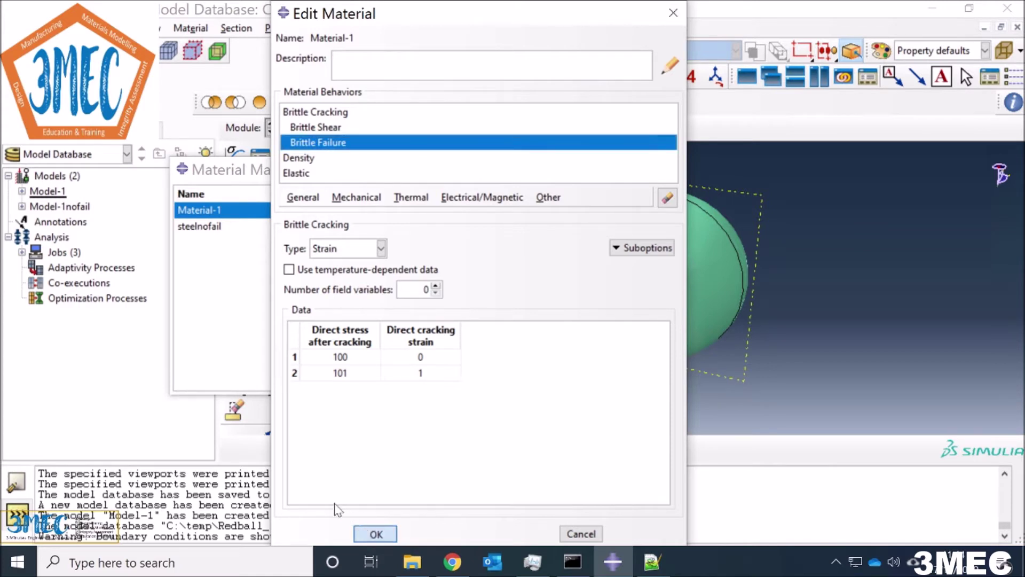
pyautogui.click(383, 324)
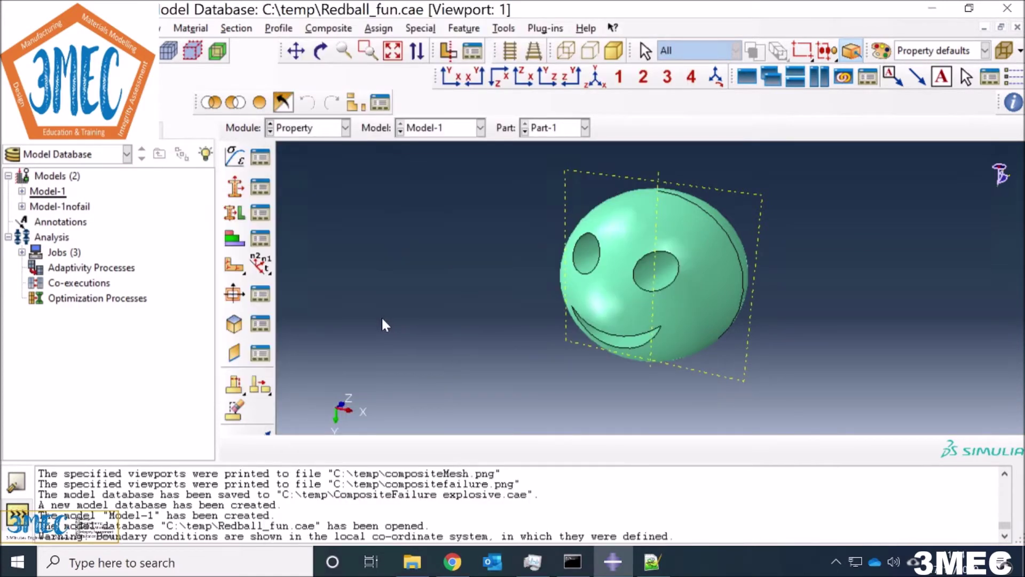
# Glance at the section list, then display the disc, Part-2, face-on in the Property module.
pyautogui.click(260, 190)
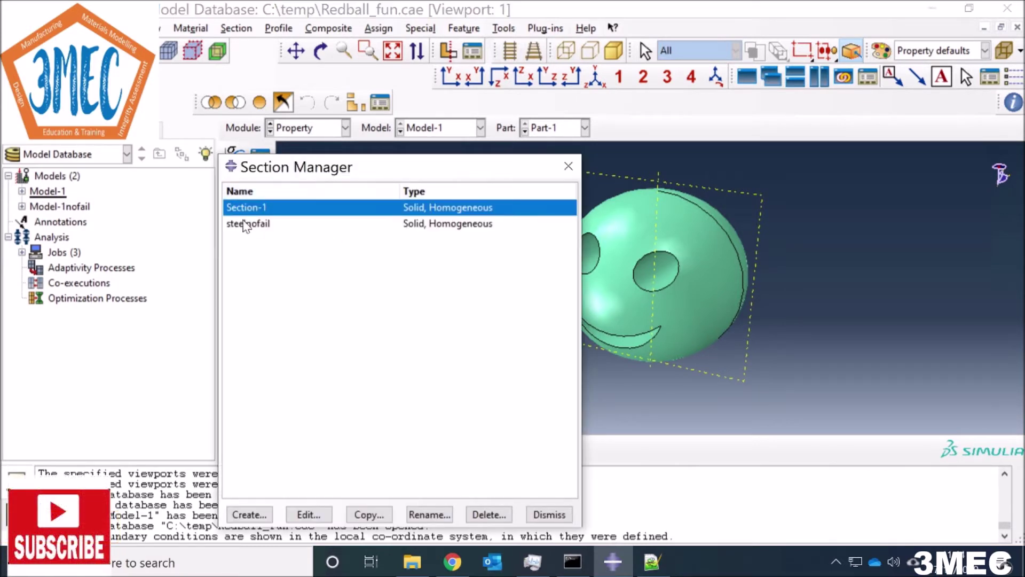
pyautogui.click(549, 514)
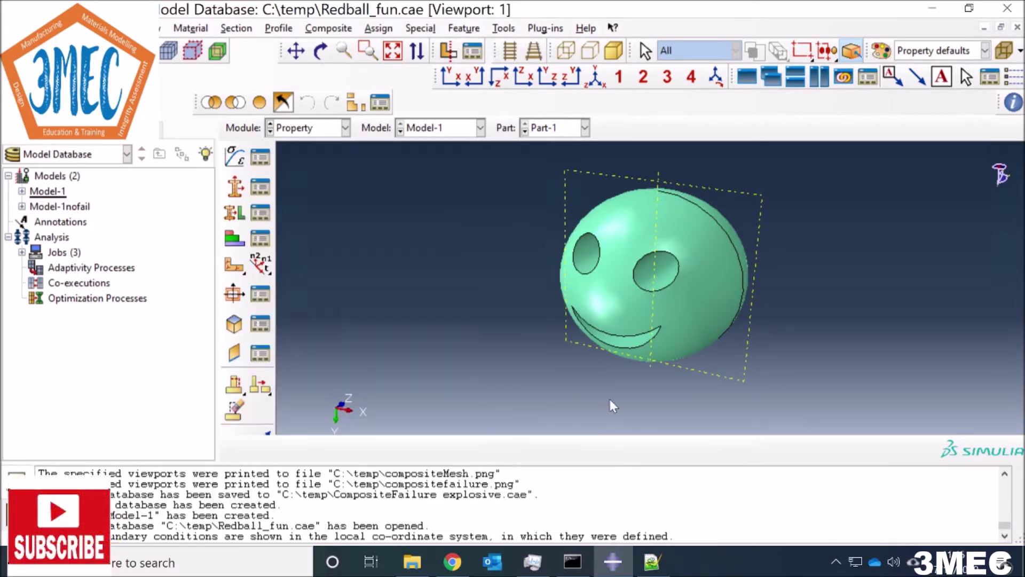
pyautogui.click(544, 128)
pyautogui.click(545, 160)
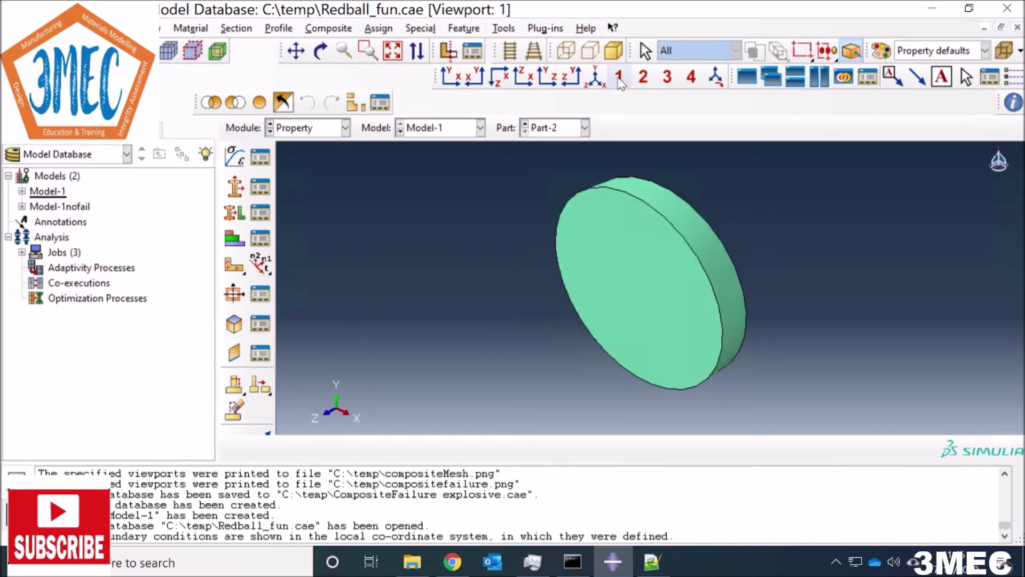
pyautogui.click(619, 77)
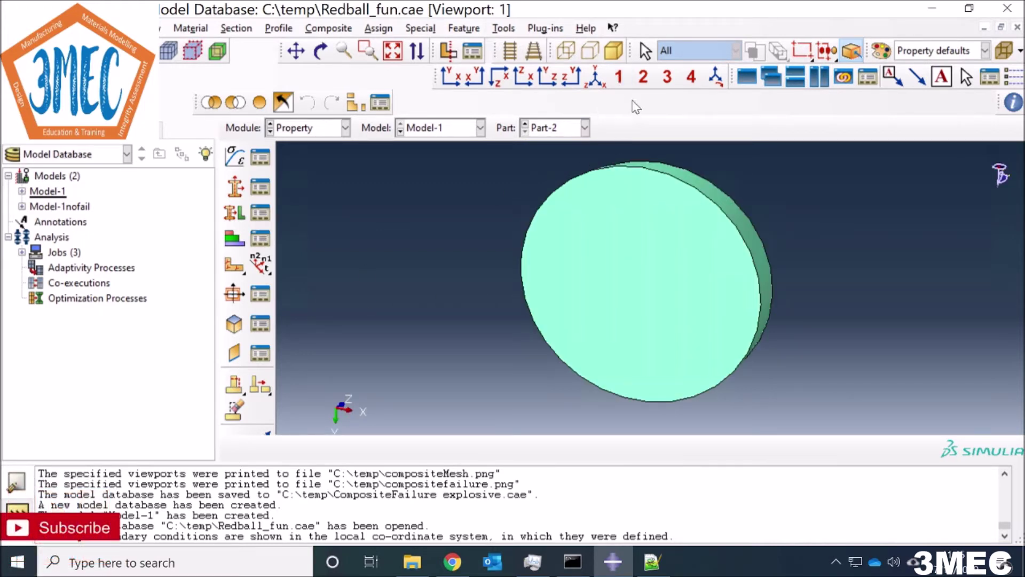
pyautogui.click(322, 134)
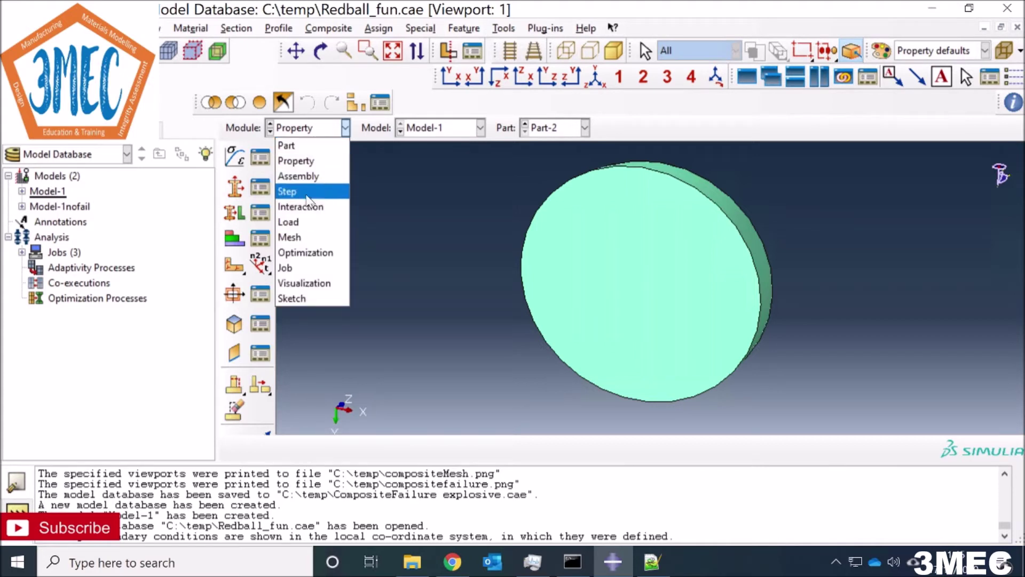
# In the Assembly module, preview instances of both parts, then cancel without adding any.
pyautogui.click(298, 176)
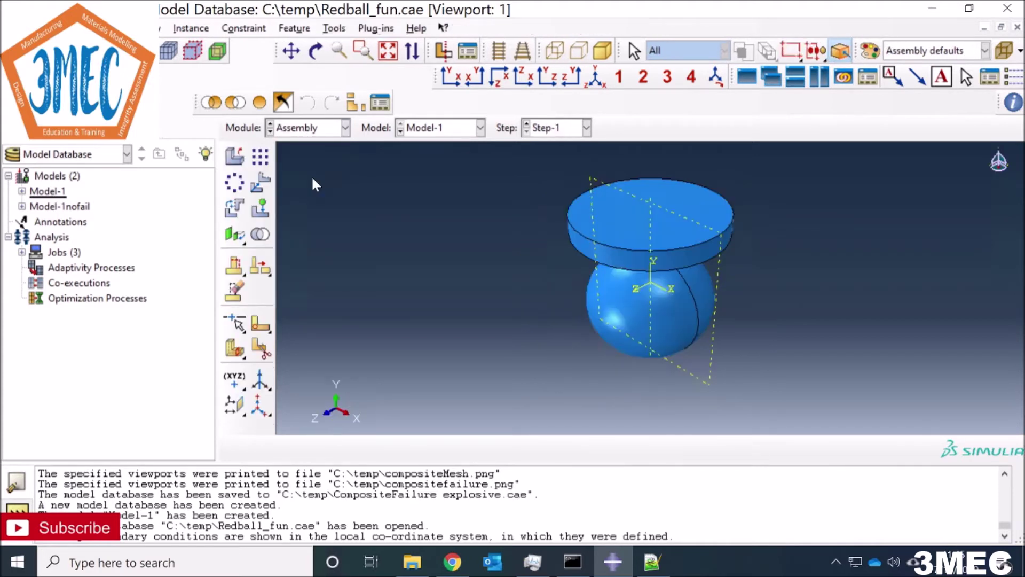
pyautogui.click(235, 156)
pyautogui.moveTo(842, 224); pyautogui.dragTo(844, 239)
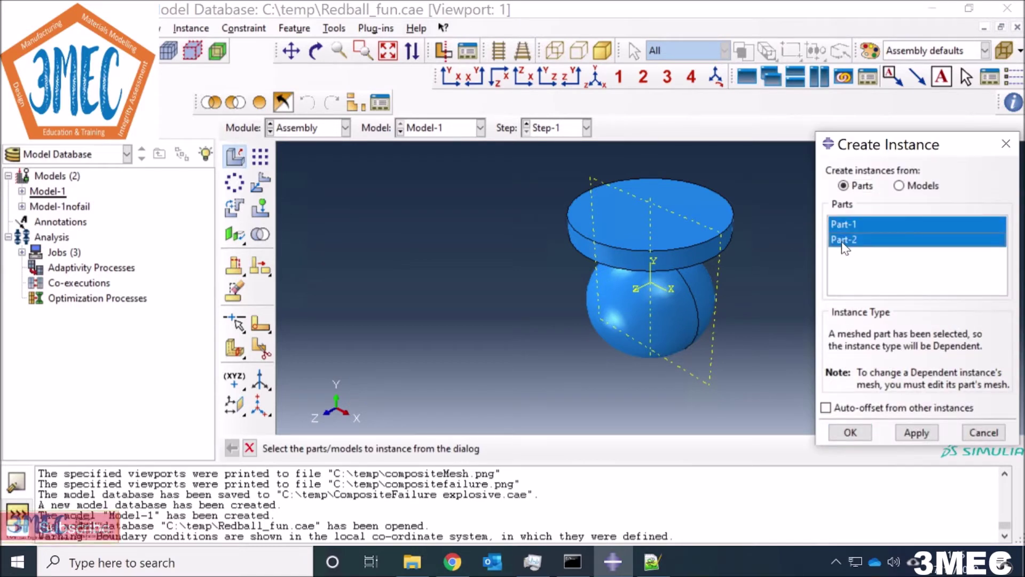
pyautogui.click(984, 432)
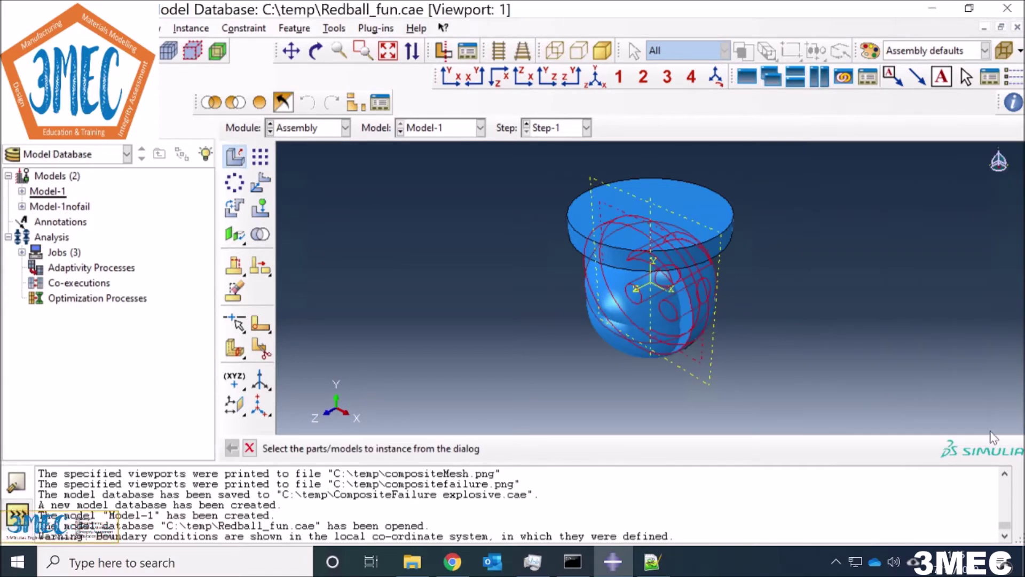
# Rotate the assembly to view the ball above the disc, then list the steps in the Step module.
pyautogui.click(619, 76)
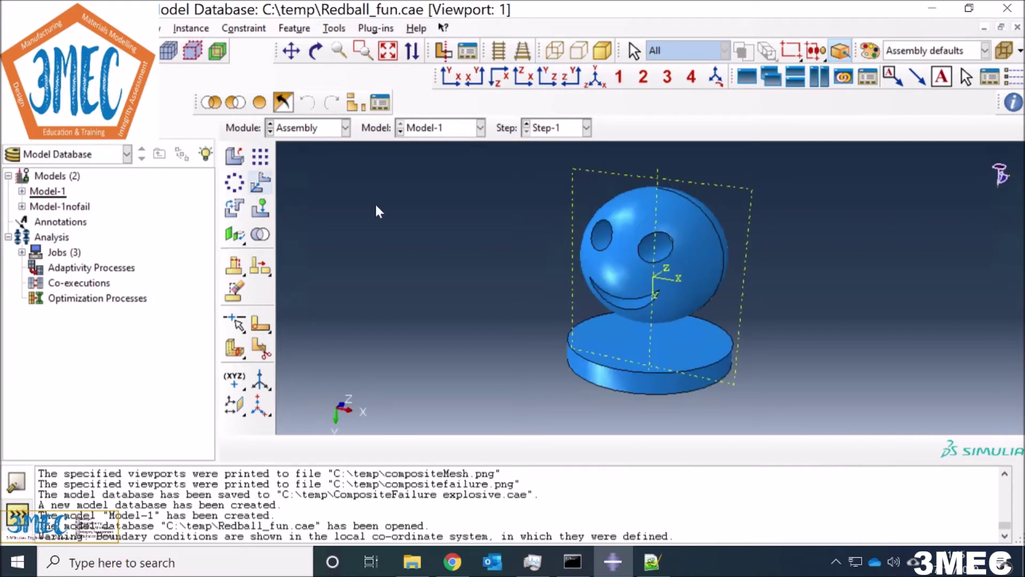
pyautogui.click(316, 51)
pyautogui.moveTo(680, 297)
pyautogui.mouseDown()
pyautogui.moveTo(646, 249)
pyautogui.moveTo(664, 312)
pyautogui.moveTo(677, 308)
pyautogui.mouseUp()
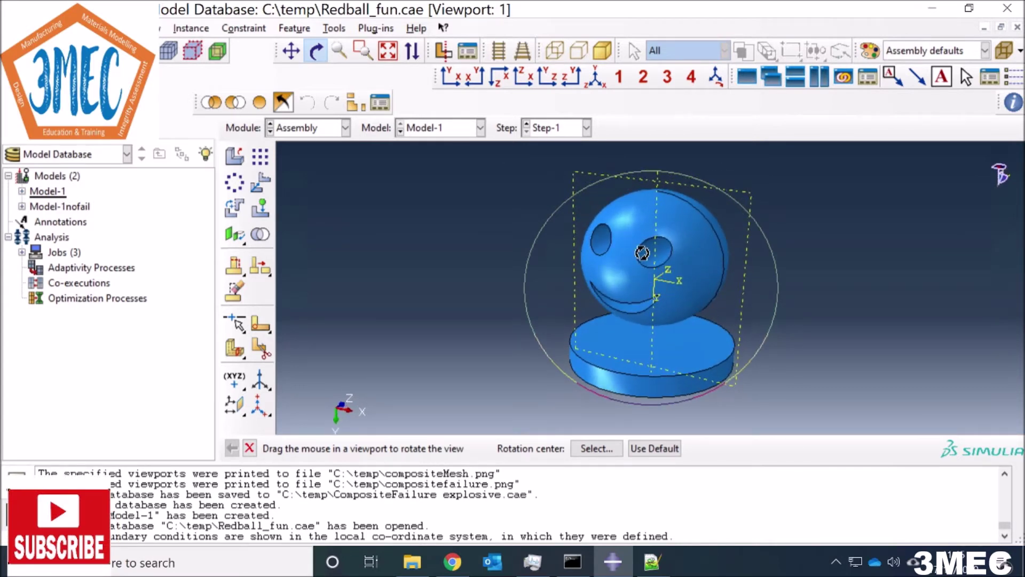
pyautogui.moveTo(630, 257); pyautogui.dragTo(632, 258)
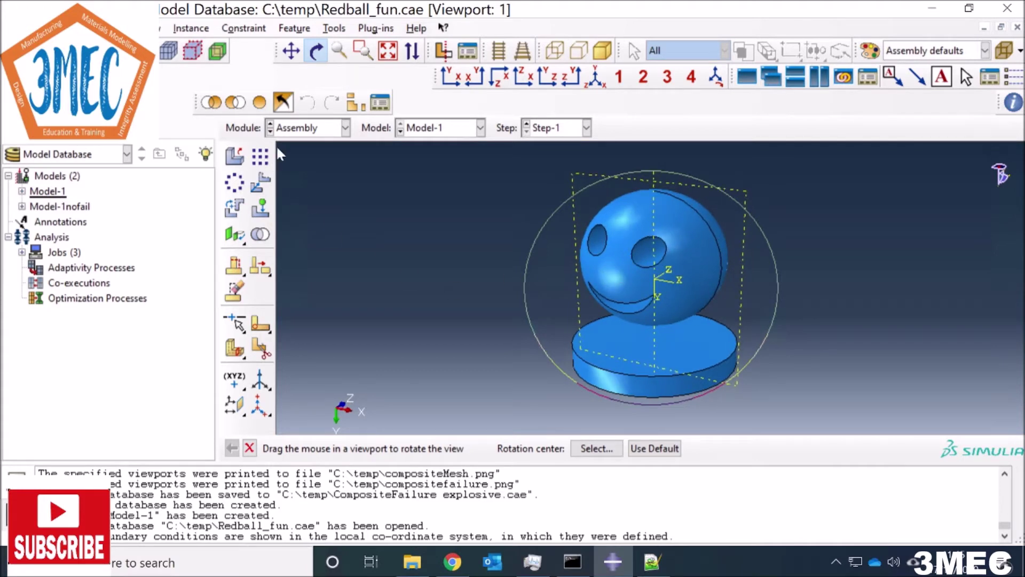
pyautogui.click(307, 128)
pyautogui.click(297, 193)
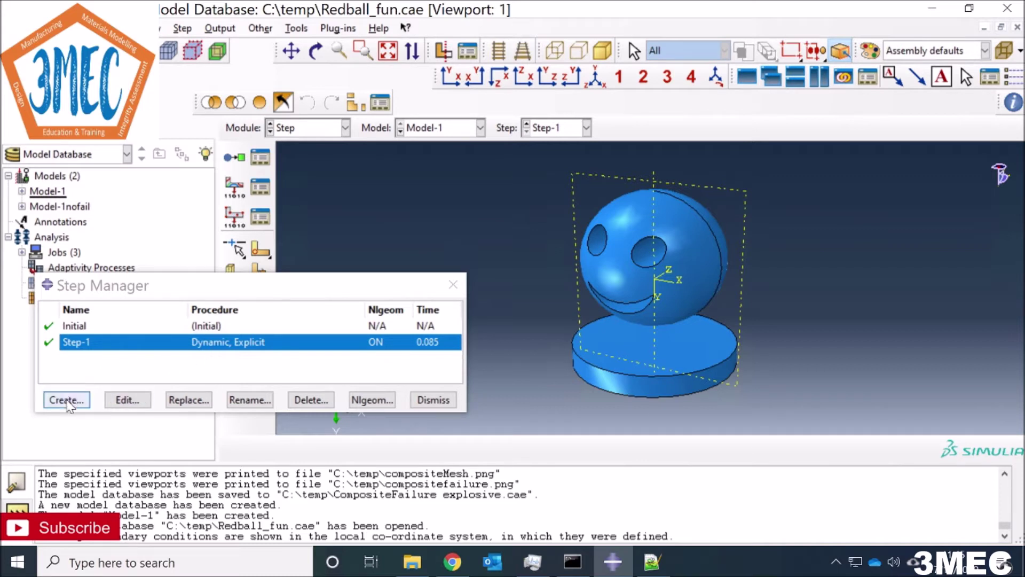
# Review Step-1's Basic, Incrementation, Mass scaling and Other tabs (0.085 period, Nlgeom on) unchanged.
pyautogui.click(128, 401)
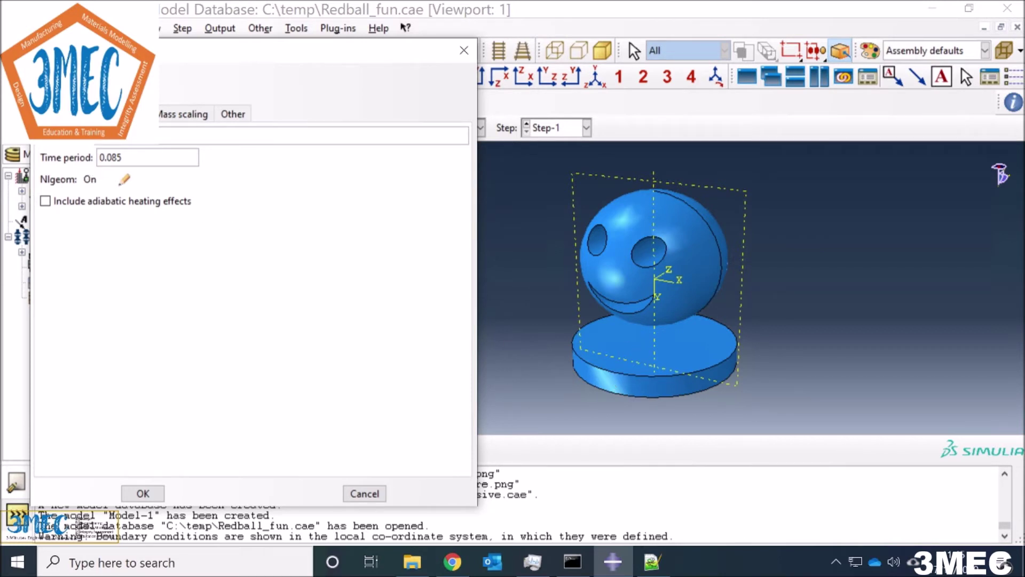
pyautogui.click(125, 114)
pyautogui.click(182, 113)
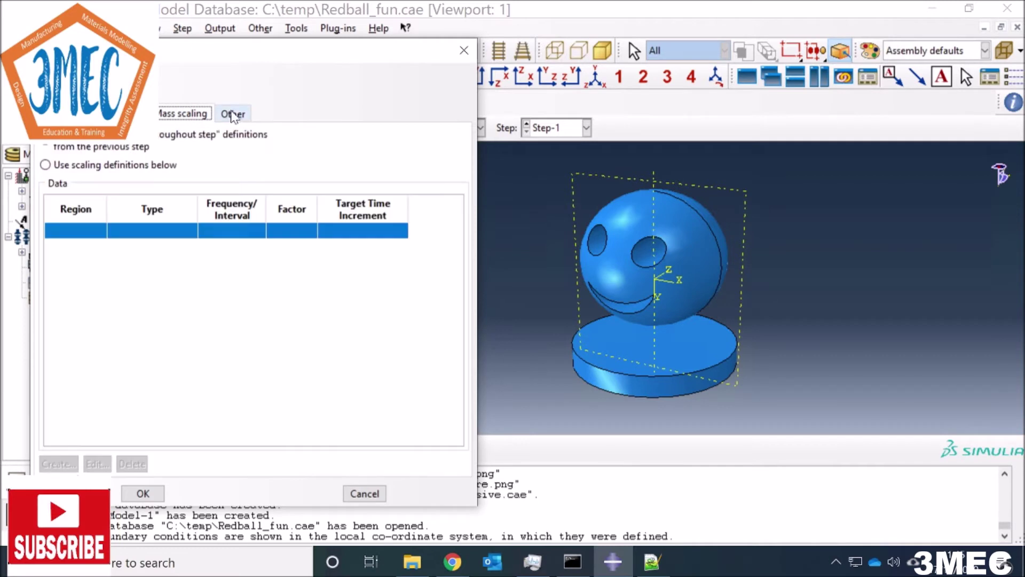
pyautogui.click(233, 114)
pyautogui.click(143, 492)
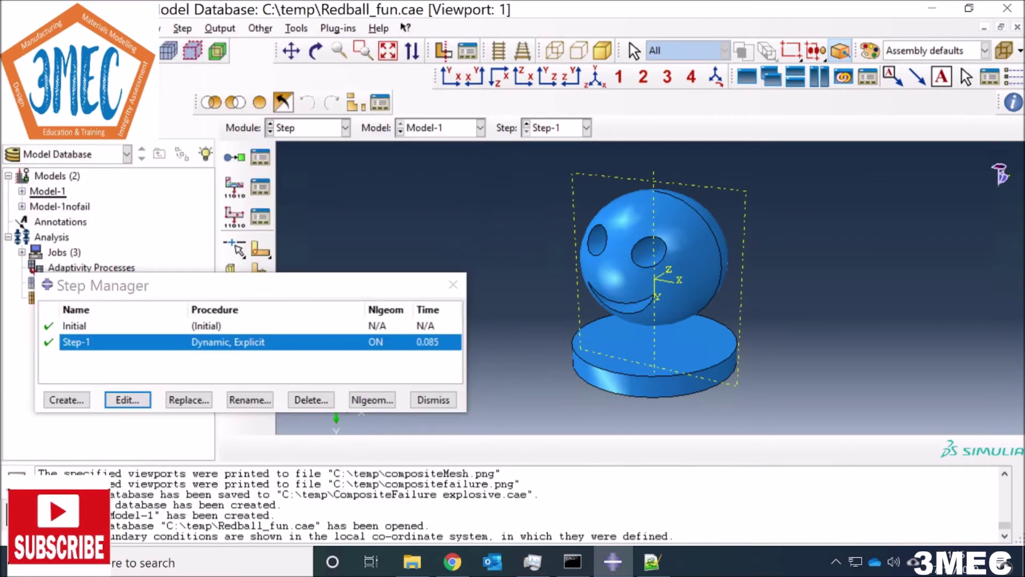
pyautogui.click(433, 400)
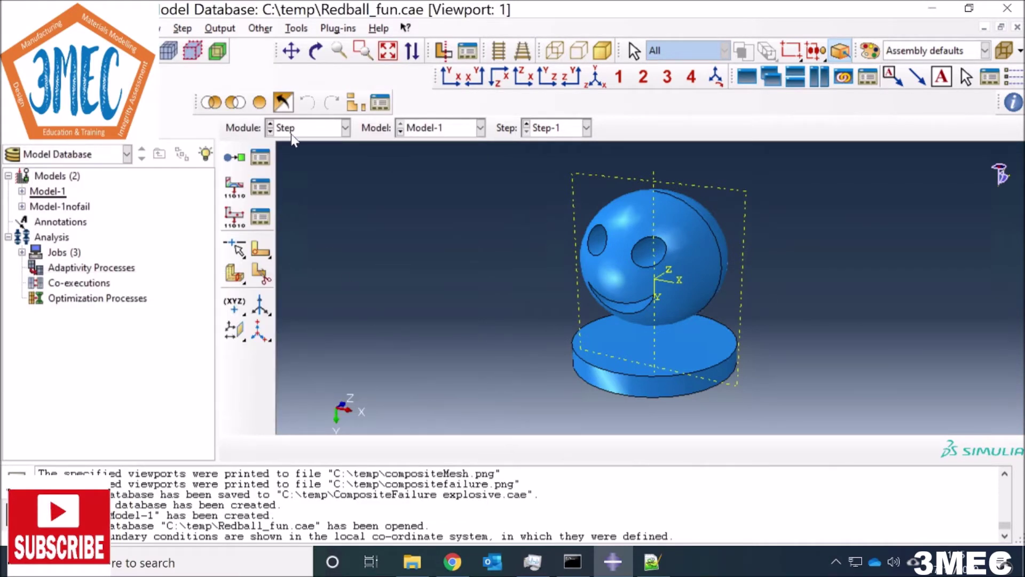
pyautogui.click(292, 136)
# In the Interaction module, review Int-1 as general explicit contact, all with self, using IntProp-1.
pyautogui.click(300, 207)
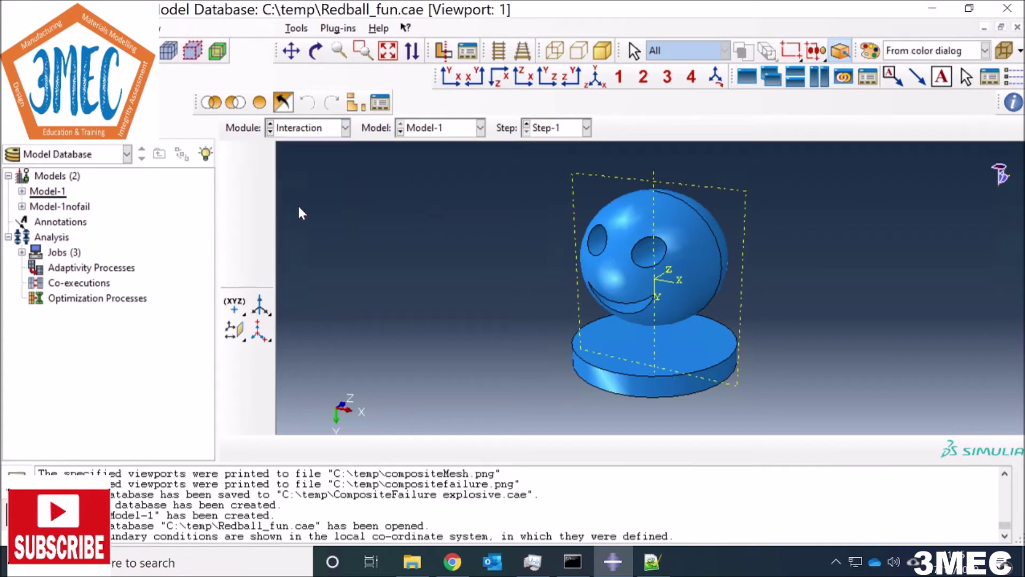
pyautogui.click(260, 147)
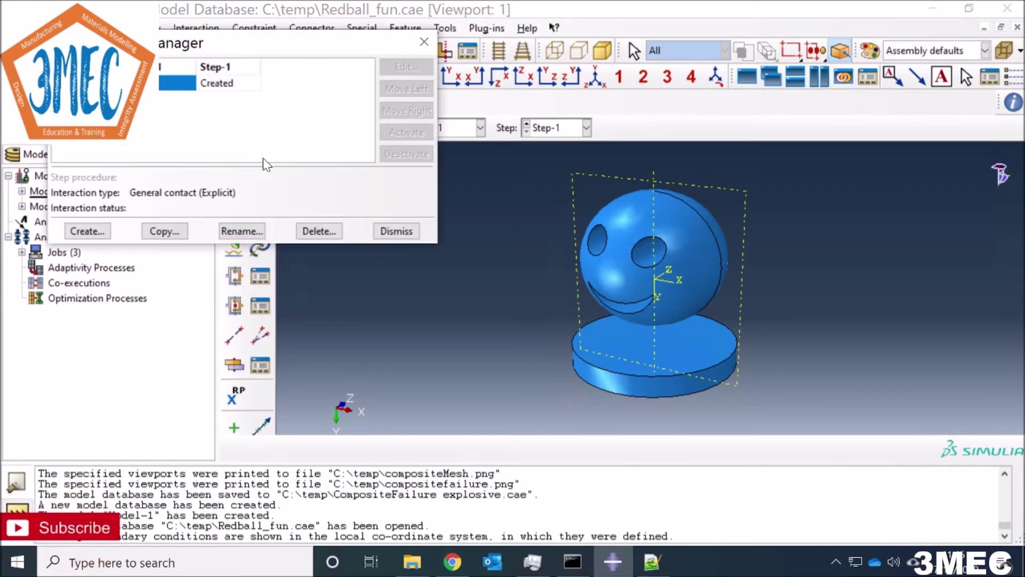
pyautogui.click(217, 85)
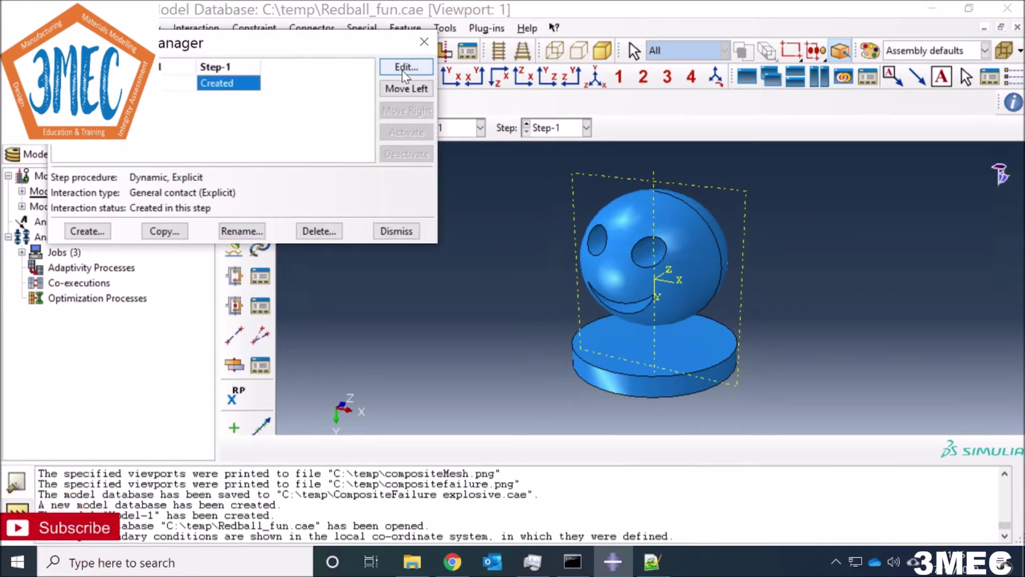
pyautogui.click(404, 73)
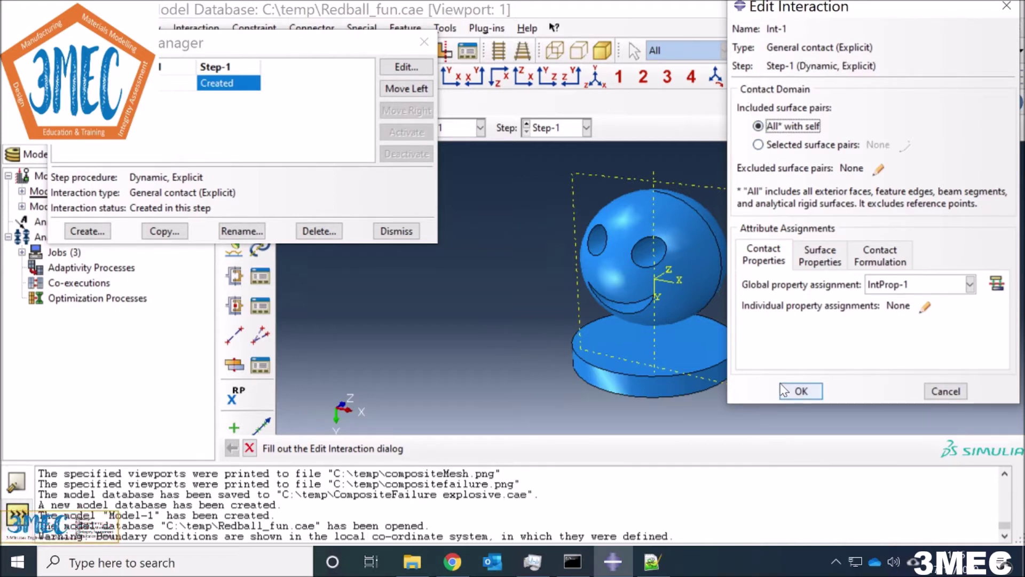
pyautogui.click(800, 393)
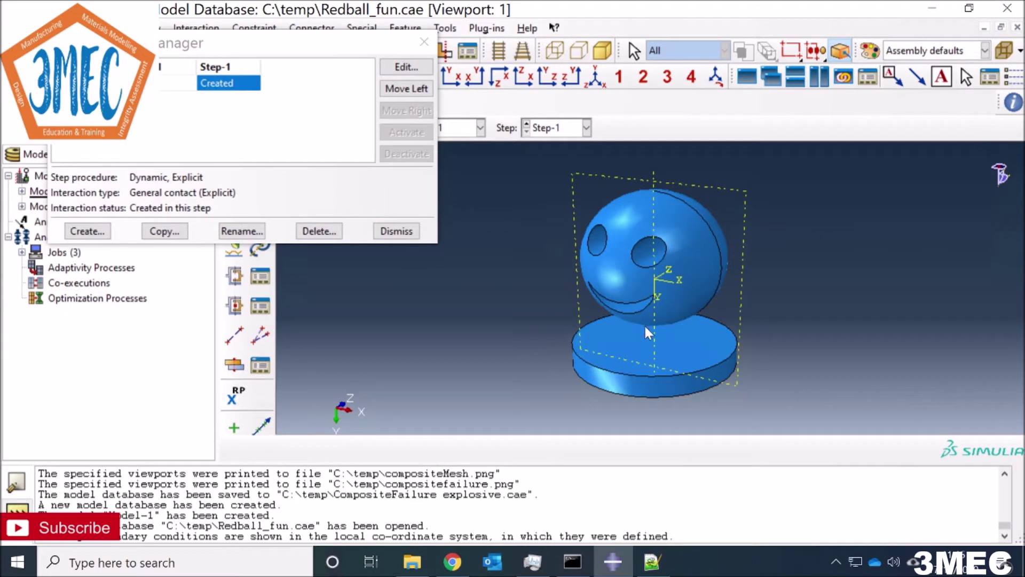
pyautogui.click(397, 231)
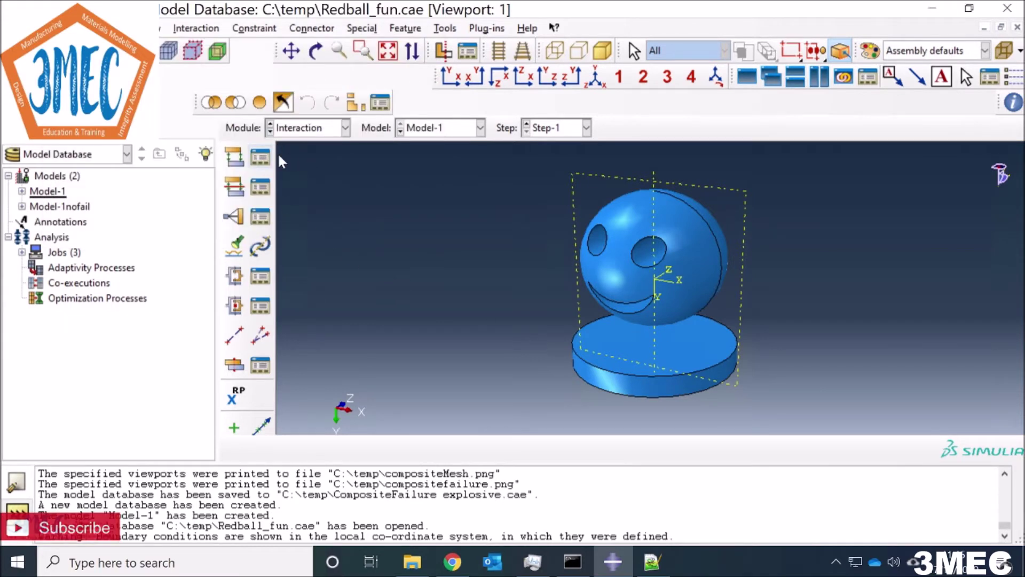
# Check IntProp-1's frictionless tangential and Hard normal behaviour, and dismiss the empty Constraint Manager.
pyautogui.click(260, 187)
pyautogui.click(97, 128)
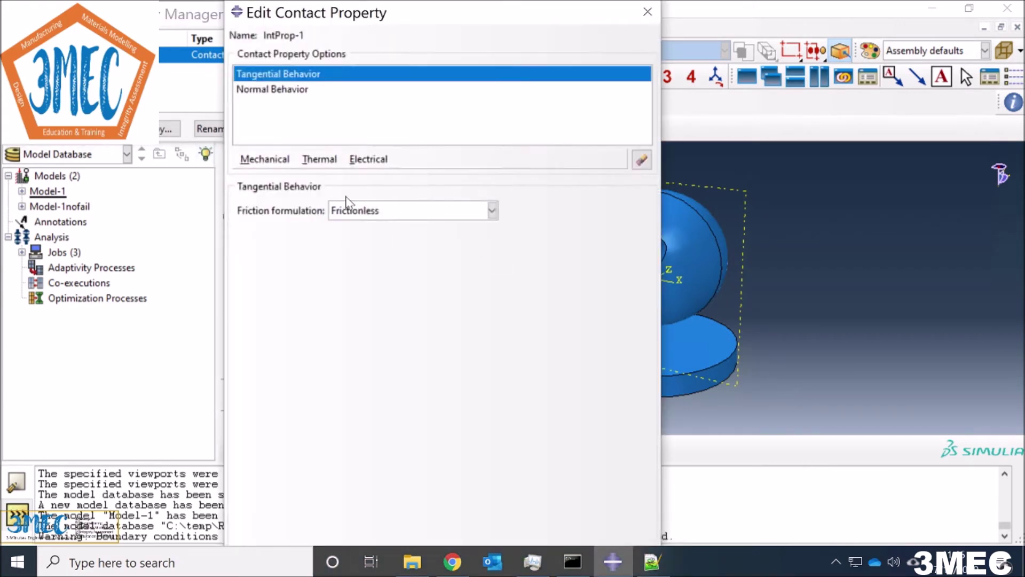
pyautogui.click(259, 90)
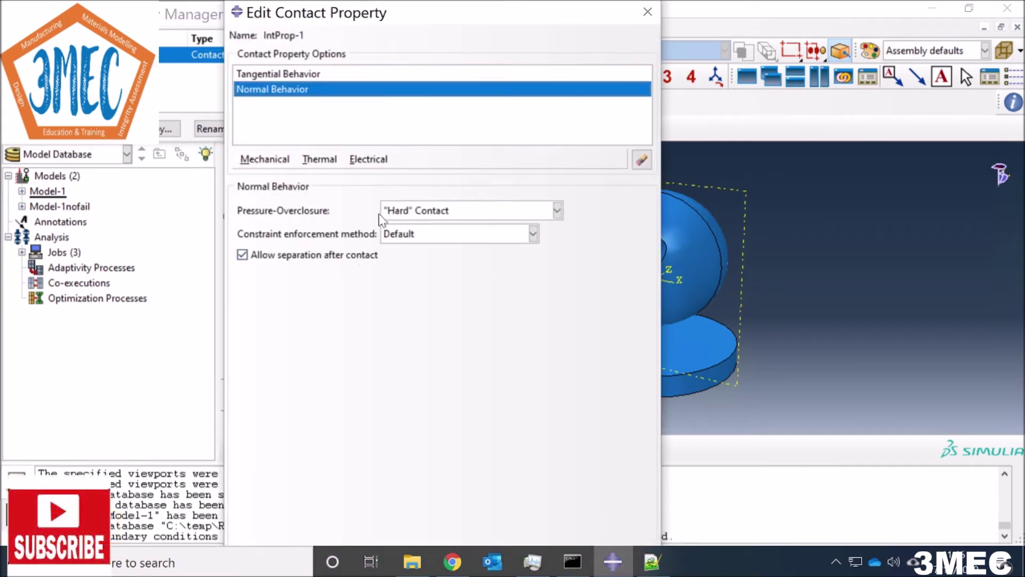
pyautogui.click(648, 12)
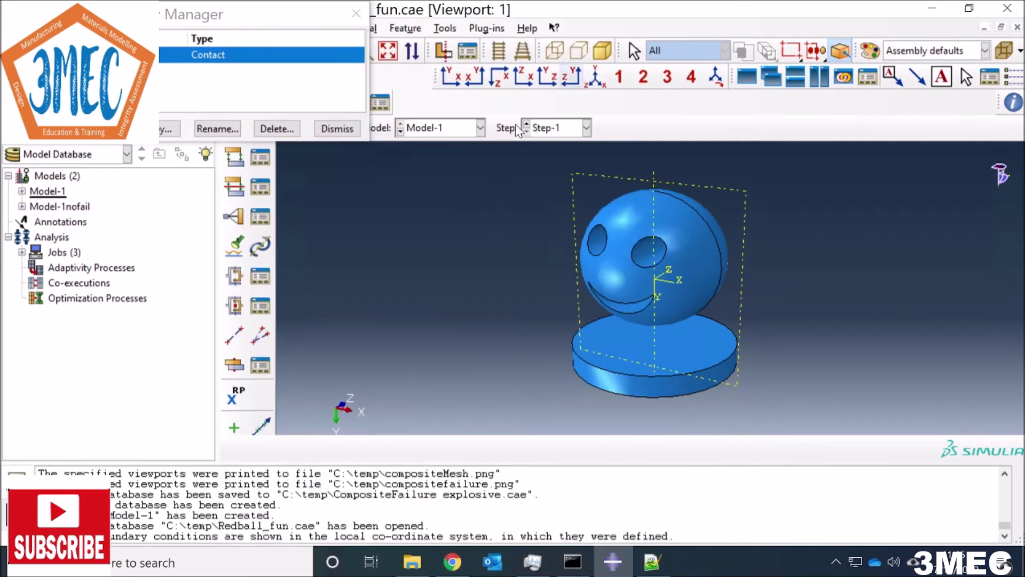
pyautogui.click(337, 130)
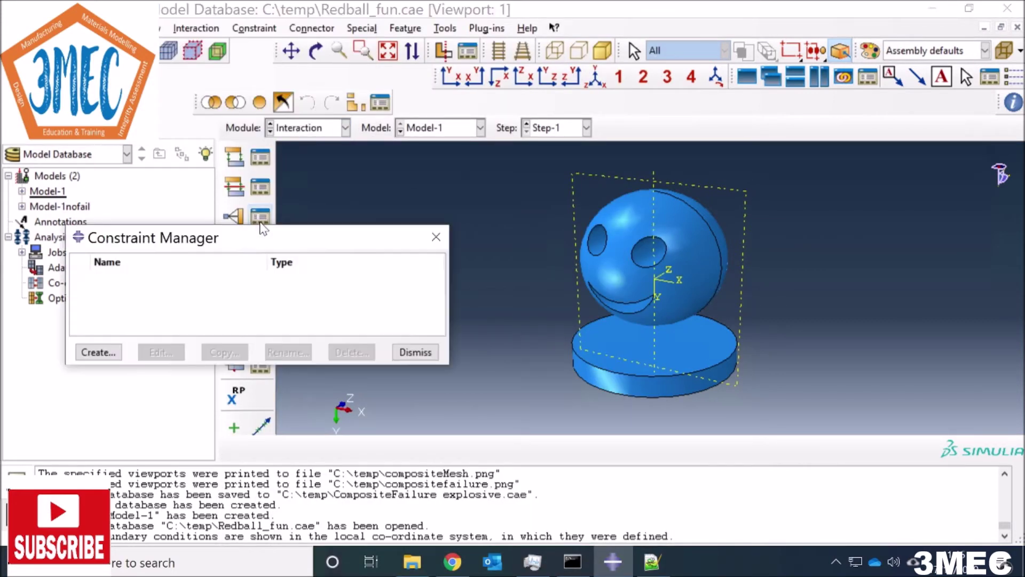
pyautogui.click(413, 351)
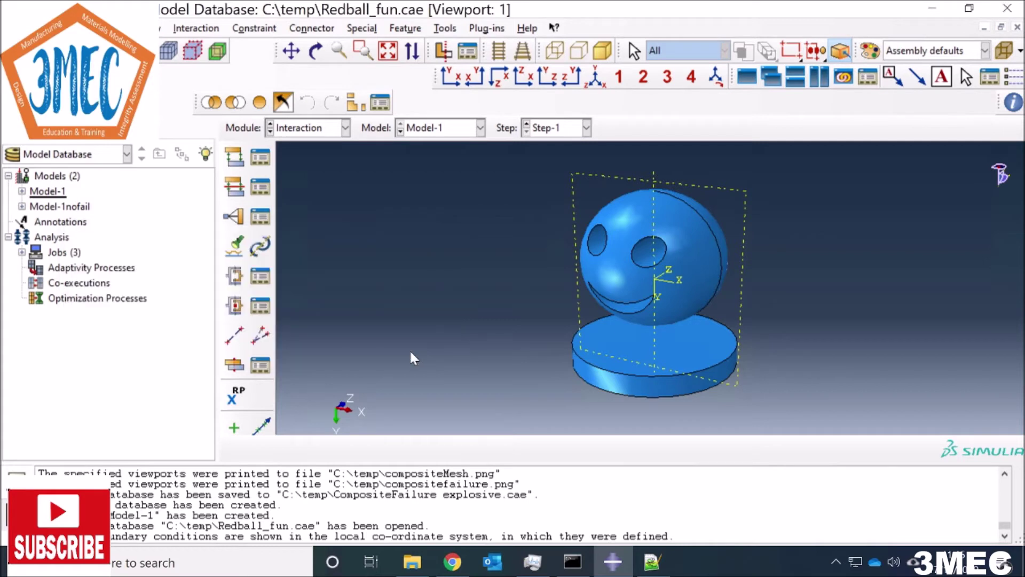
pyautogui.click(324, 130)
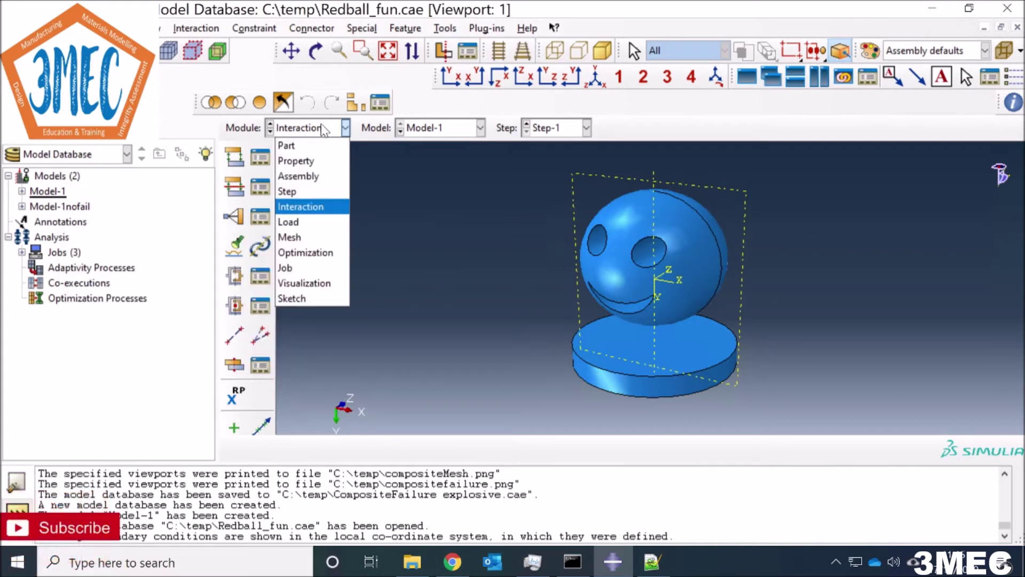
# In the Load module, review Step-1's uniform Gravity load with a component 2 value of 9810.
pyautogui.click(298, 222)
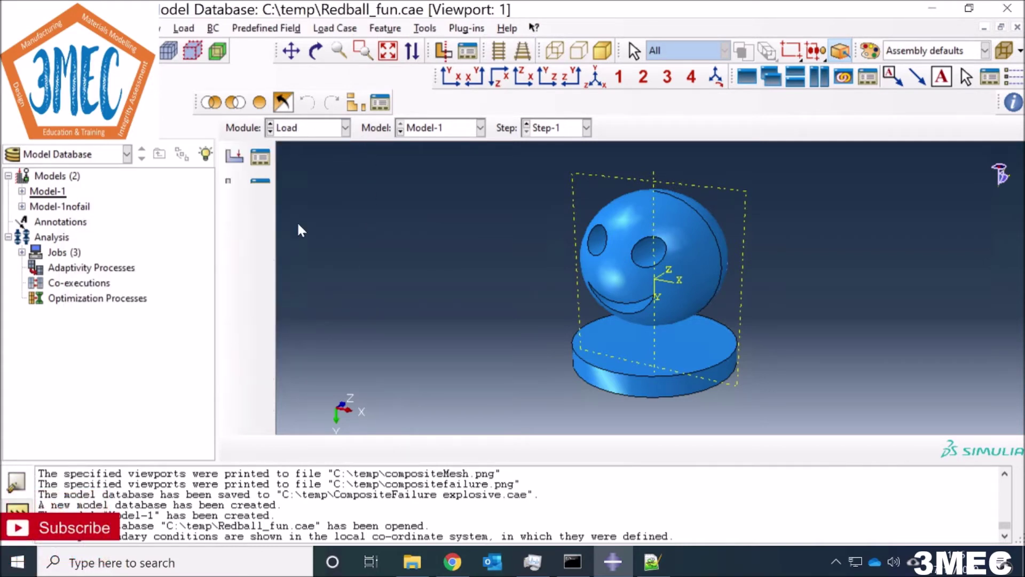
pyautogui.click(260, 156)
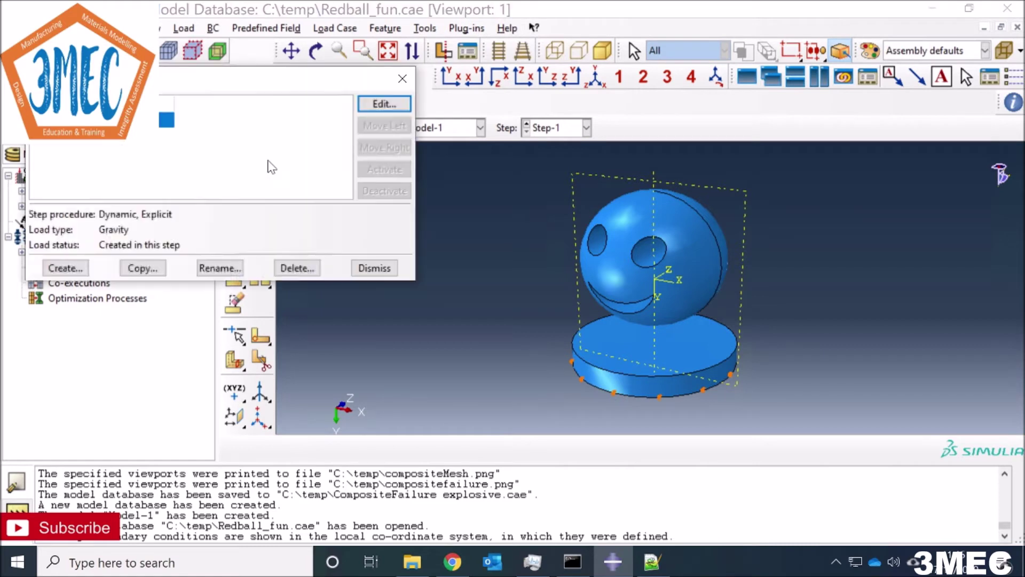
pyautogui.click(384, 104)
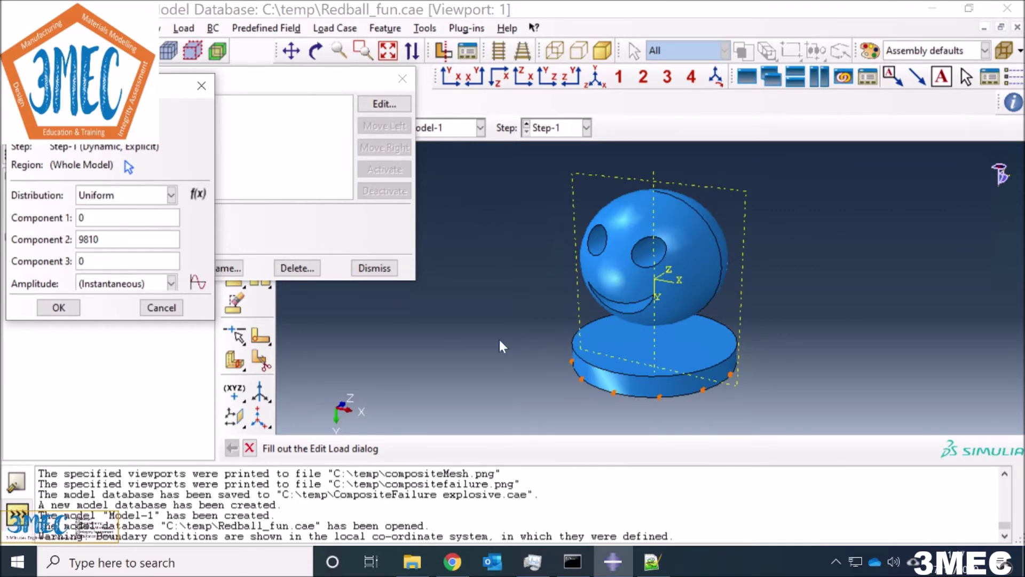
pyautogui.click(62, 313)
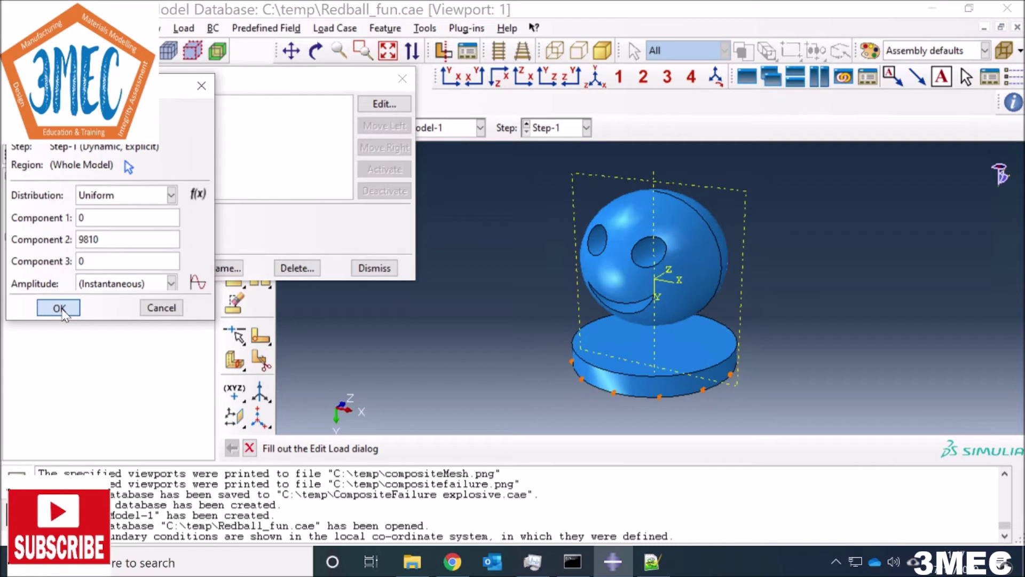
pyautogui.click(62, 310)
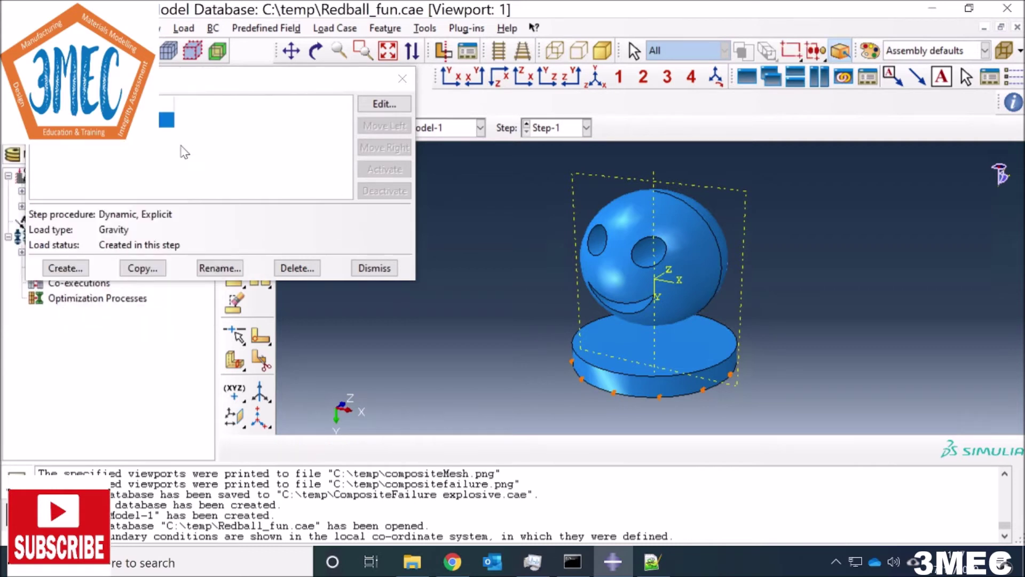
# Start a new Gravity load, cancel it, and dismiss the Load Manager.
pyautogui.click(69, 267)
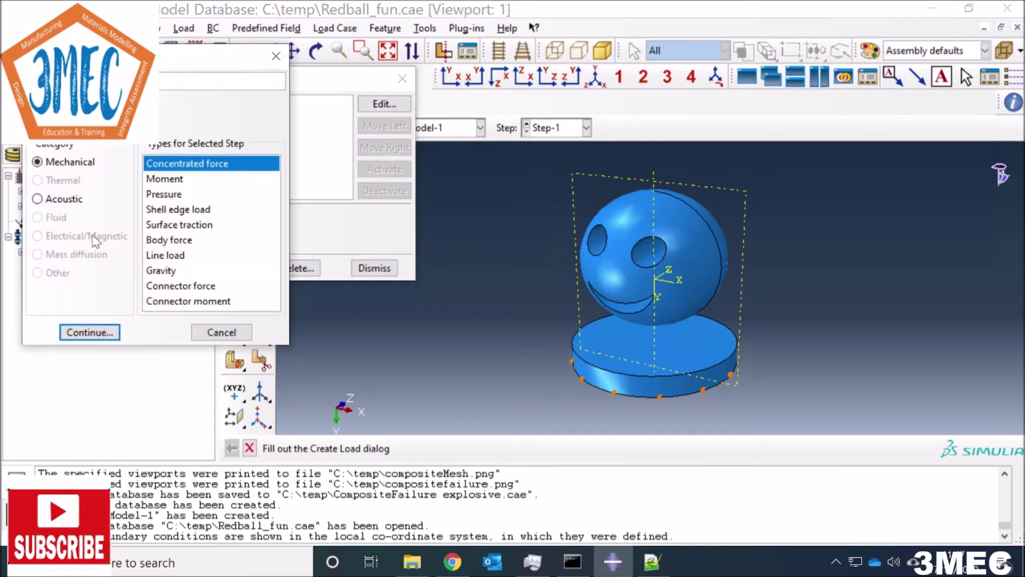
pyautogui.click(160, 270)
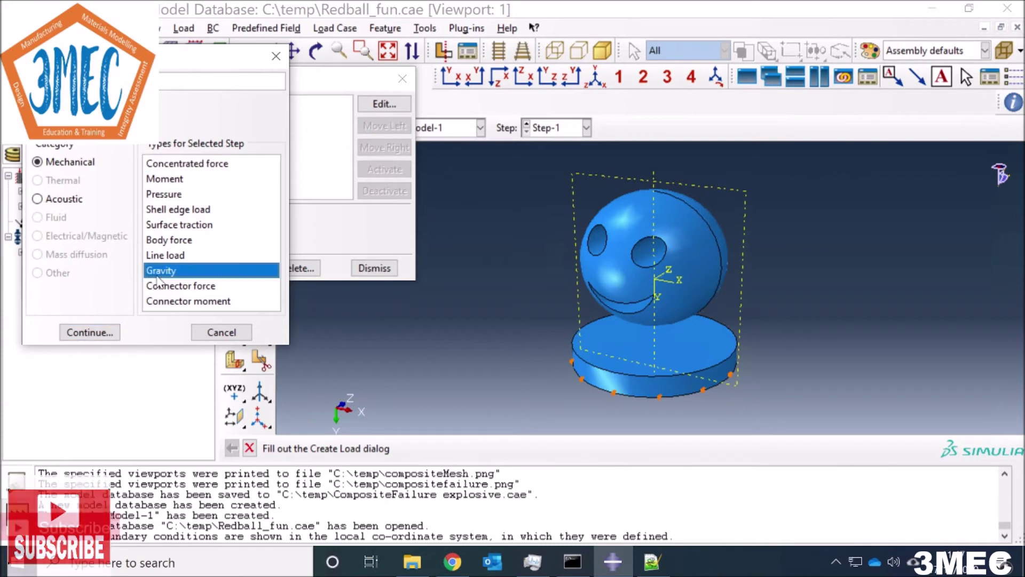
pyautogui.click(89, 332)
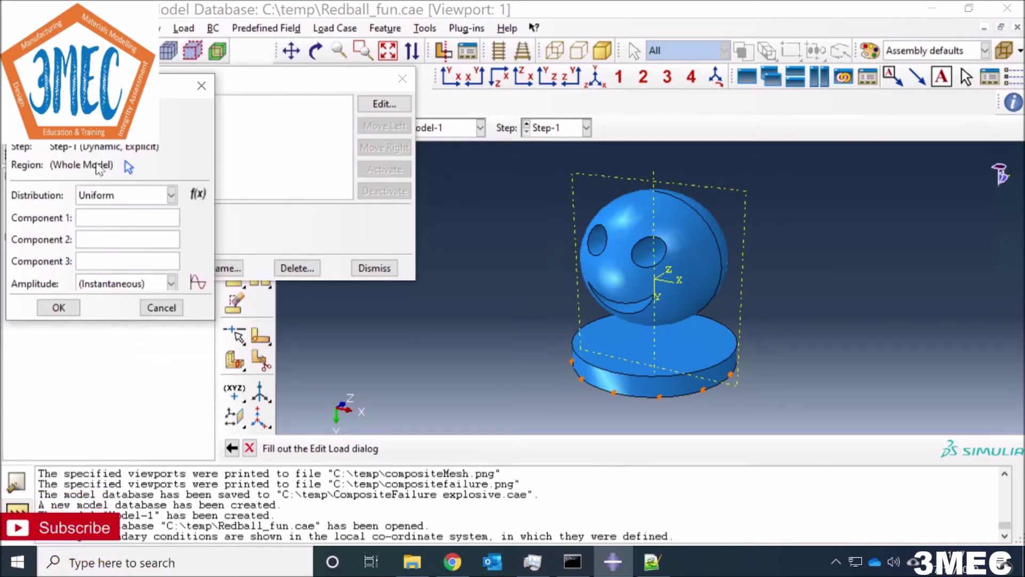
pyautogui.click(161, 308)
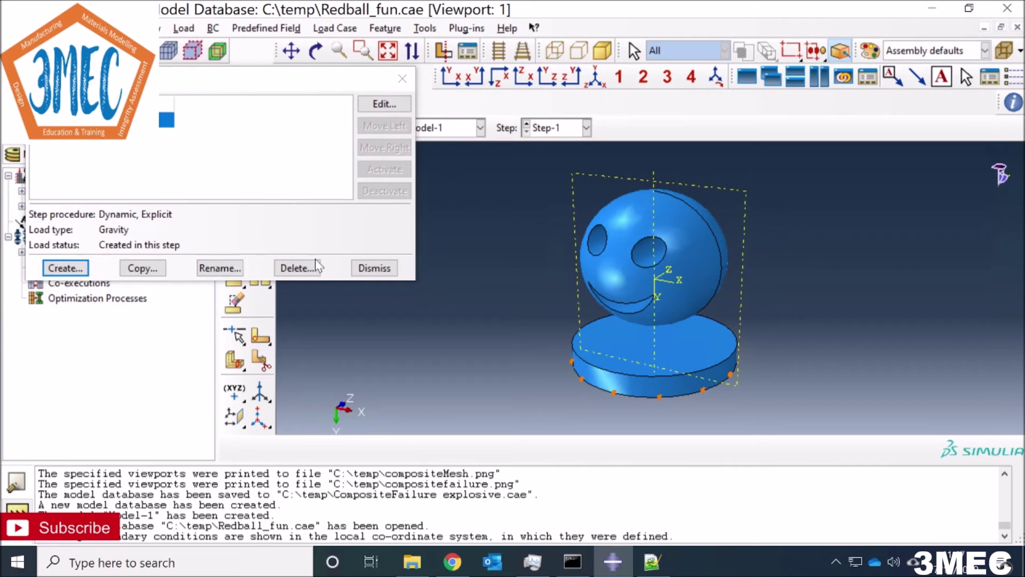
pyautogui.click(374, 268)
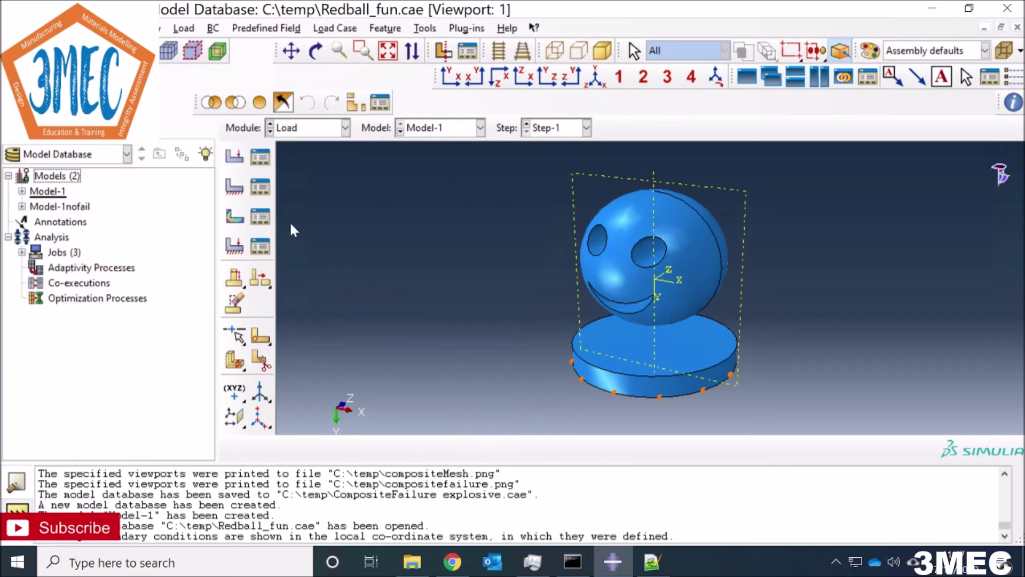
# Review the disc's existing fixed boundary condition and close it unchanged.
pyautogui.click(262, 187)
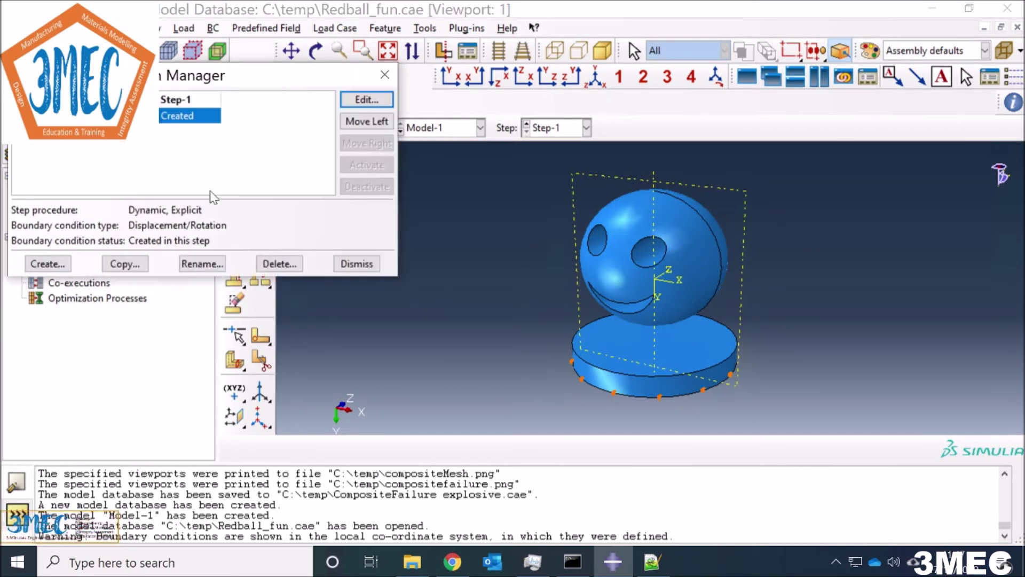
pyautogui.click(367, 100)
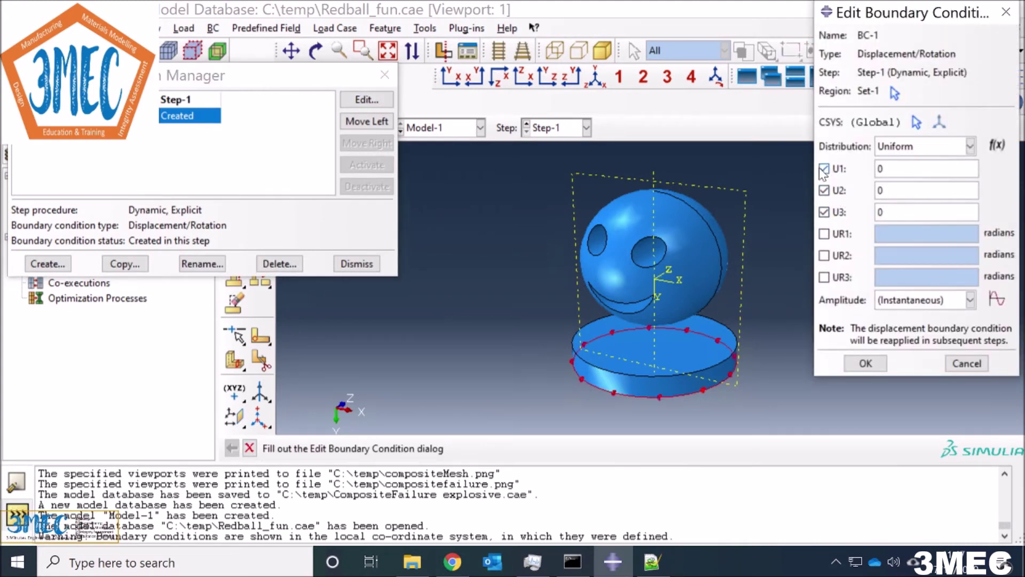
pyautogui.press('Return')
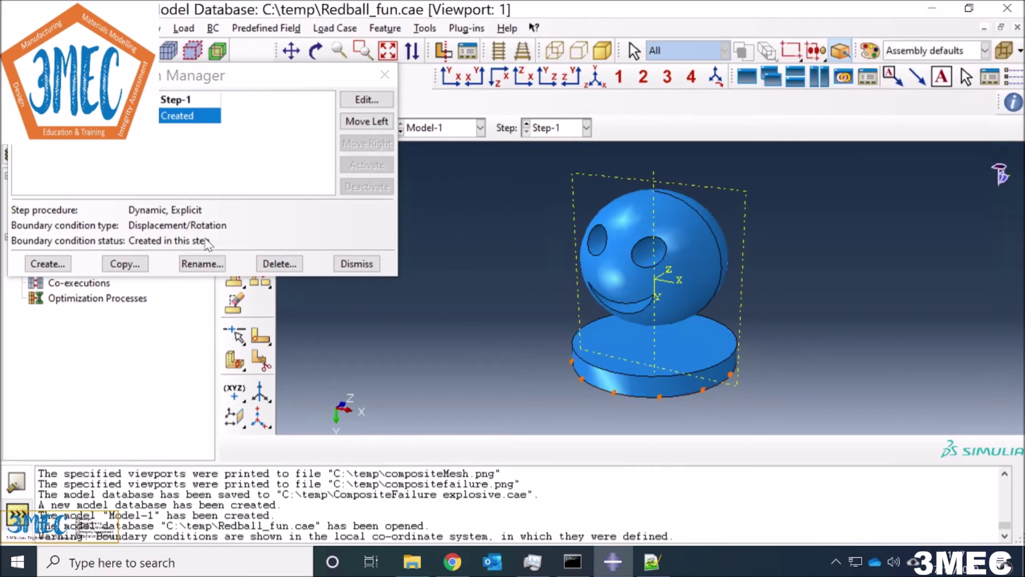
# Begin a Displacement/Rotation condition on the disc's bottom face, then cancel it.
pyautogui.click(50, 262)
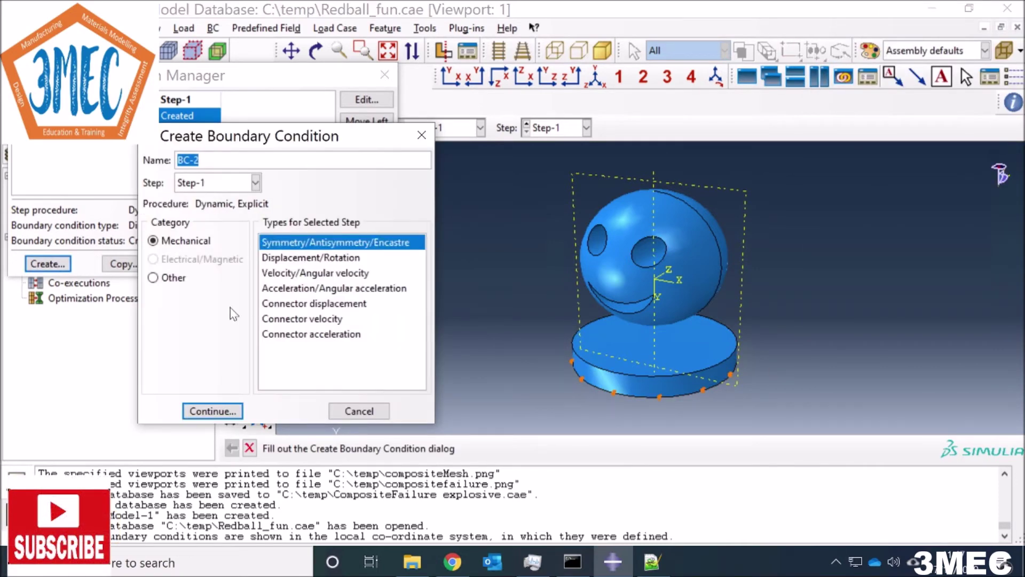
pyautogui.click(309, 258)
pyautogui.click(213, 412)
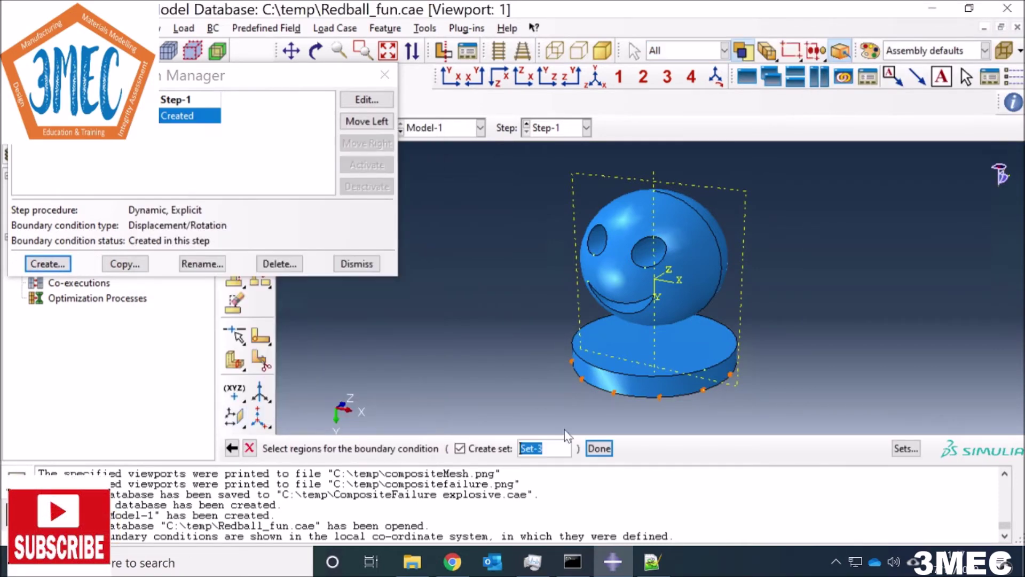
pyautogui.click(617, 379)
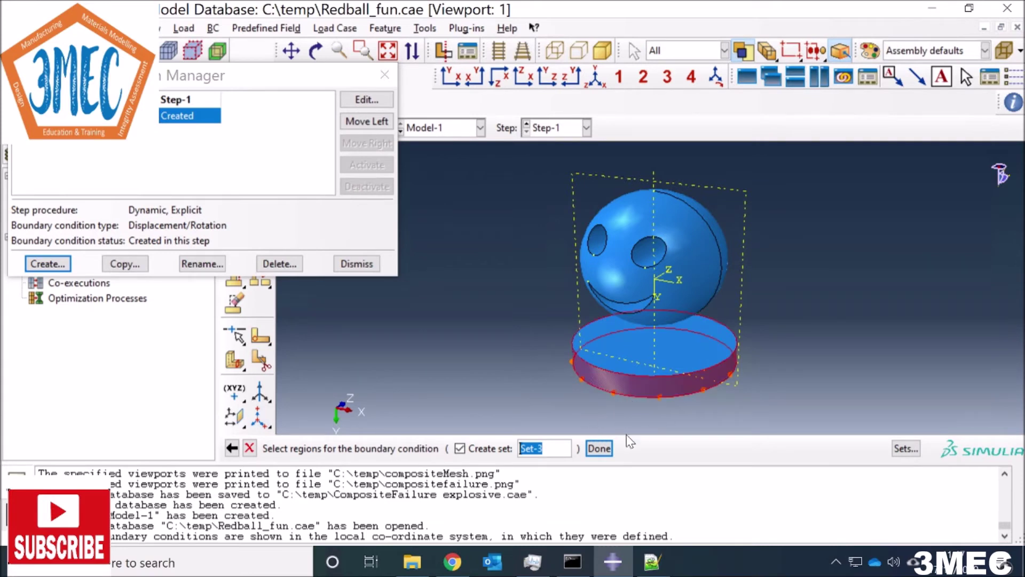
pyautogui.click(316, 50)
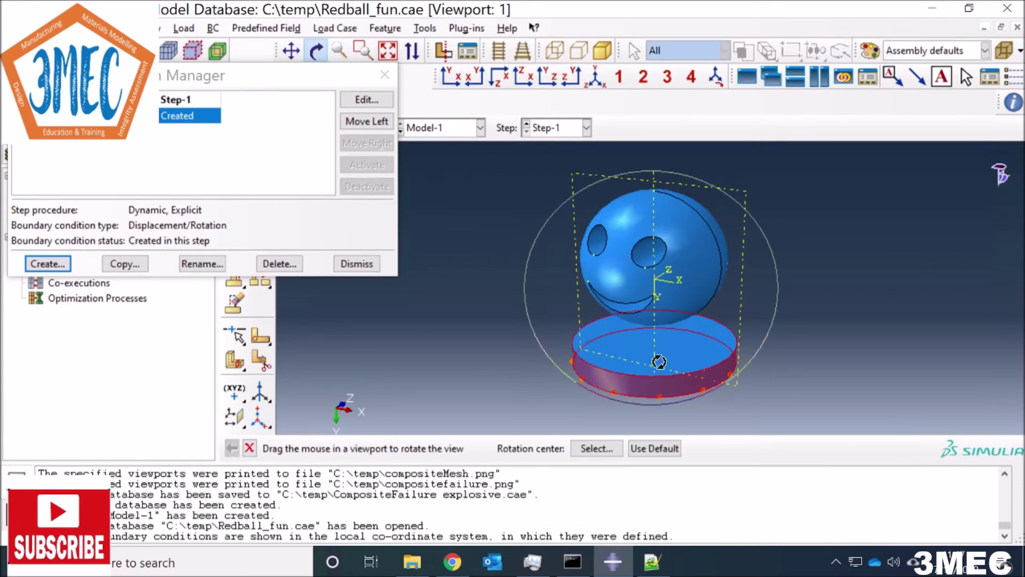
pyautogui.moveTo(659, 361); pyautogui.dragTo(641, 240)
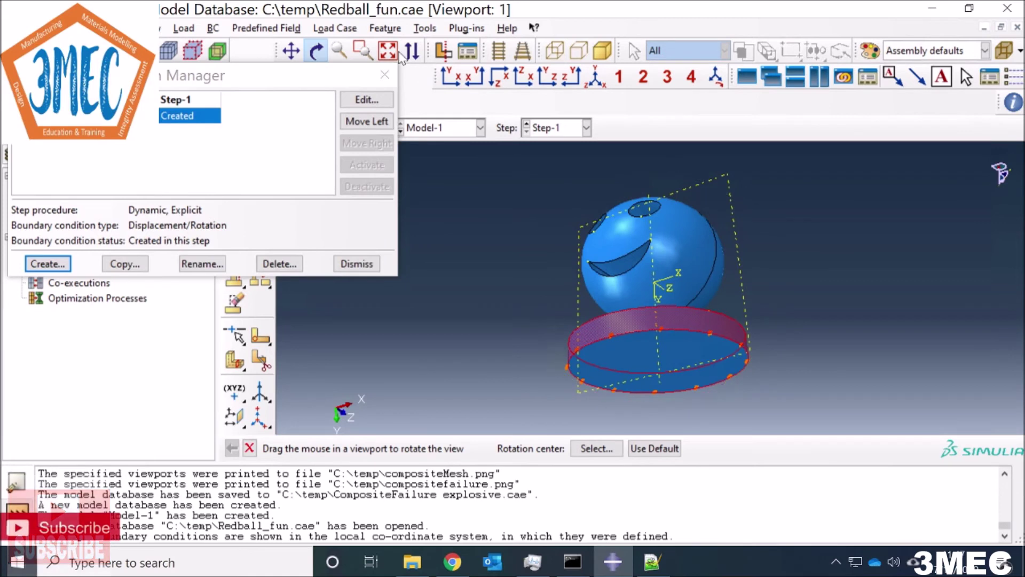
pyautogui.click(315, 52)
pyautogui.click(626, 354)
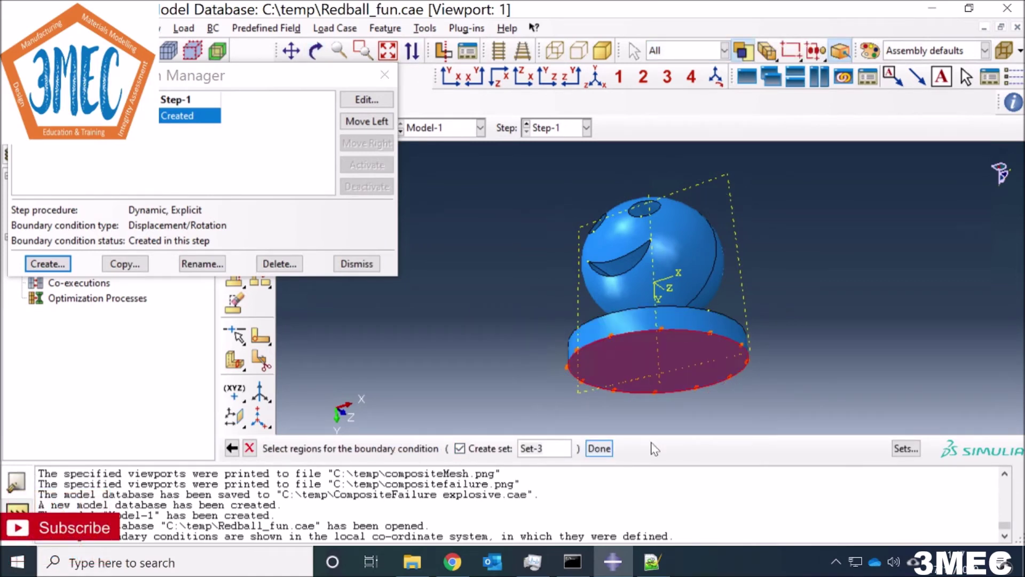
pyautogui.click(599, 448)
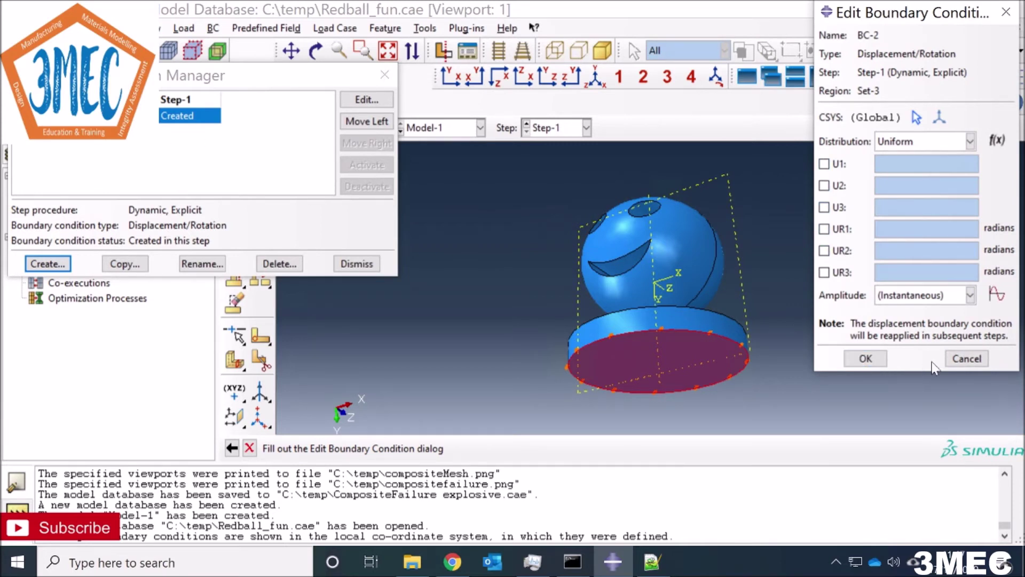
pyautogui.click(967, 358)
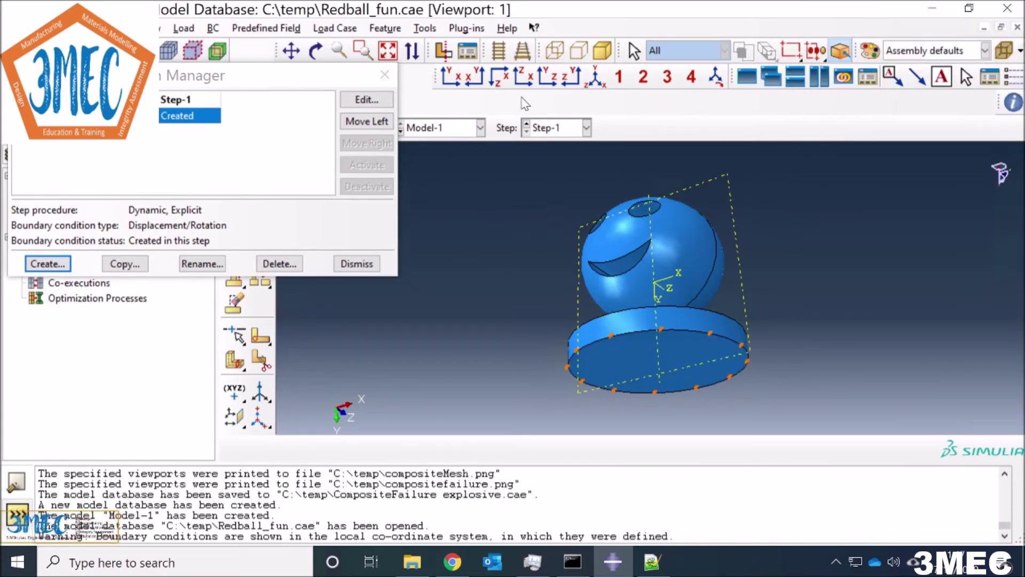
# Restore the front view, dismiss the boundary condition list, and switch to the Mesh module.
pyautogui.click(619, 76)
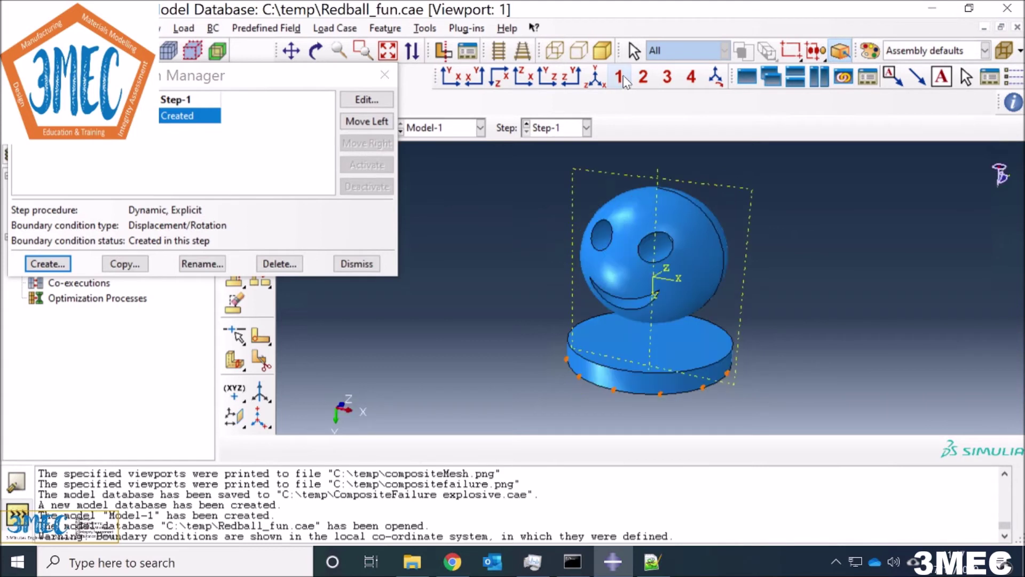
pyautogui.click(357, 263)
pyautogui.click(310, 128)
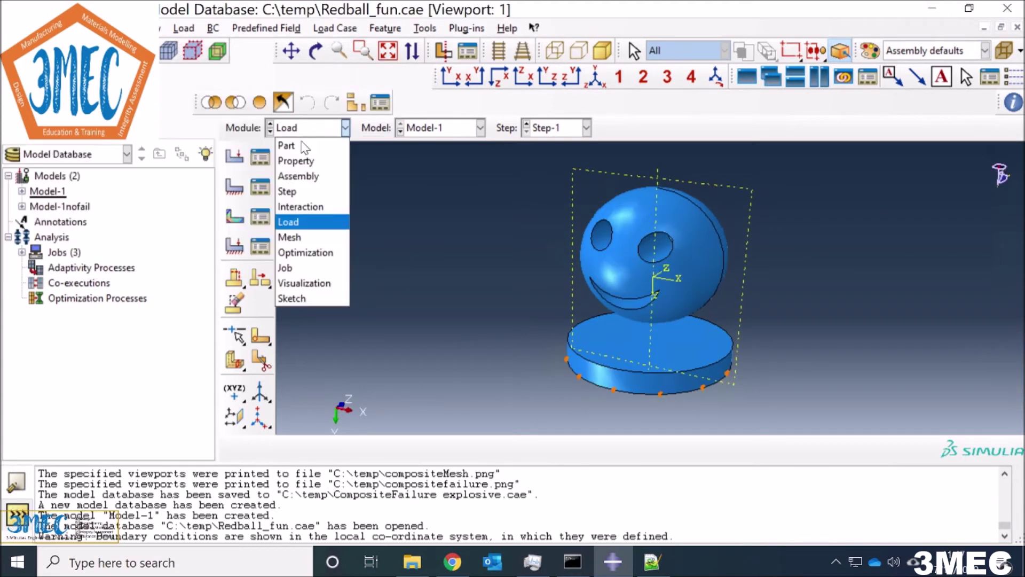
pyautogui.click(305, 238)
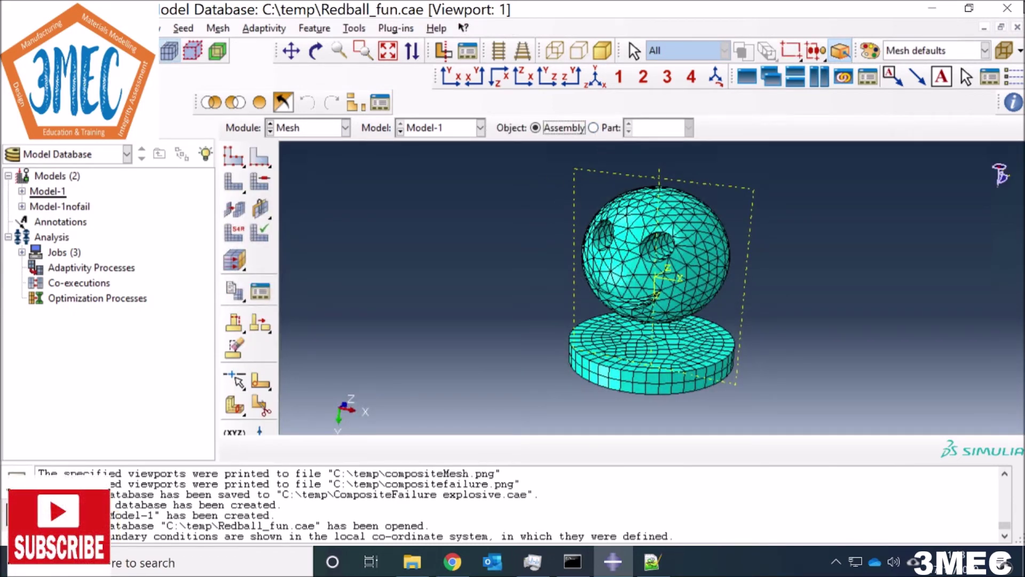
# Show the disc part and confirm its global seed size of 5.
pyautogui.click(607, 131)
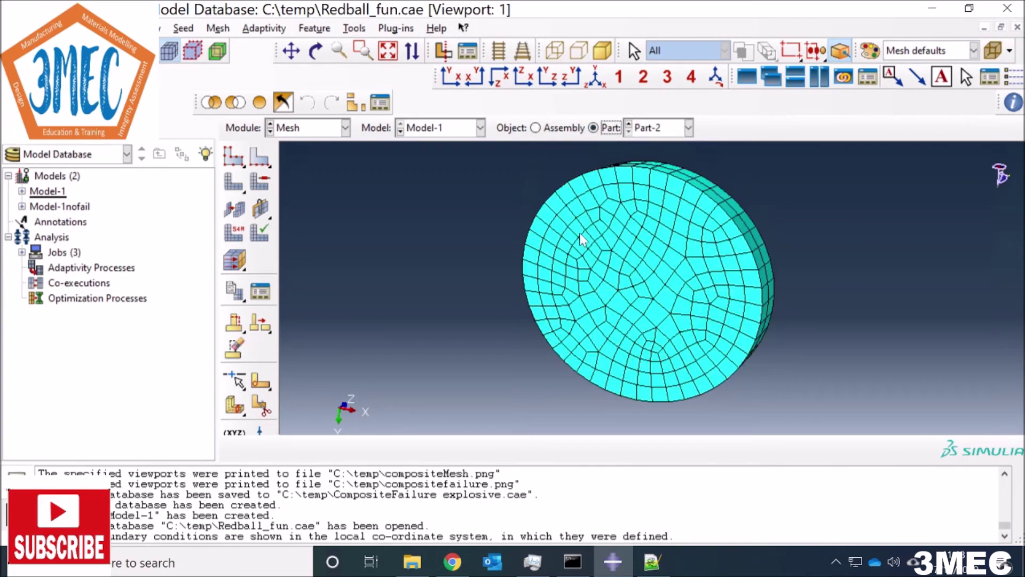
pyautogui.click(233, 156)
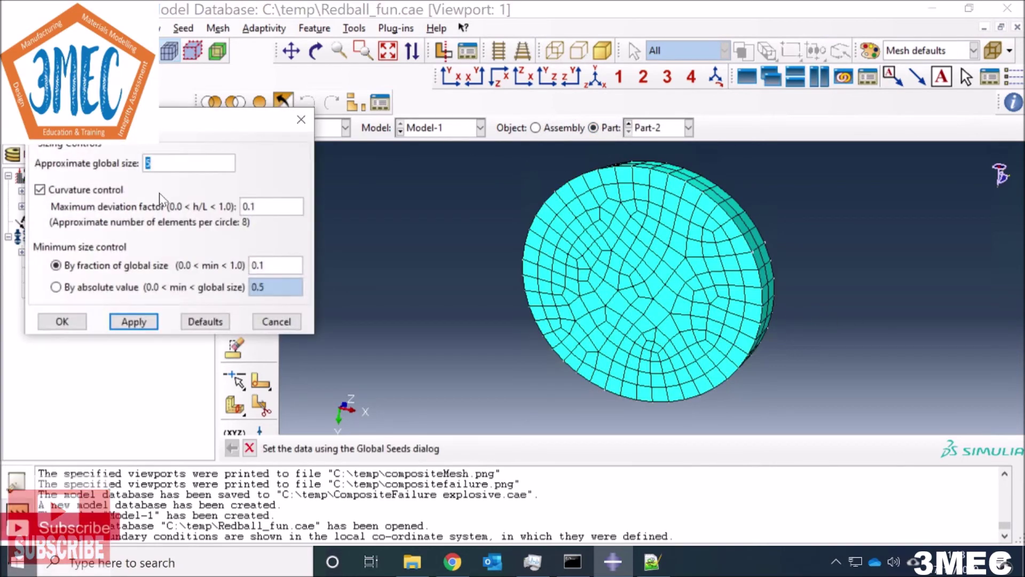
pyautogui.click(63, 323)
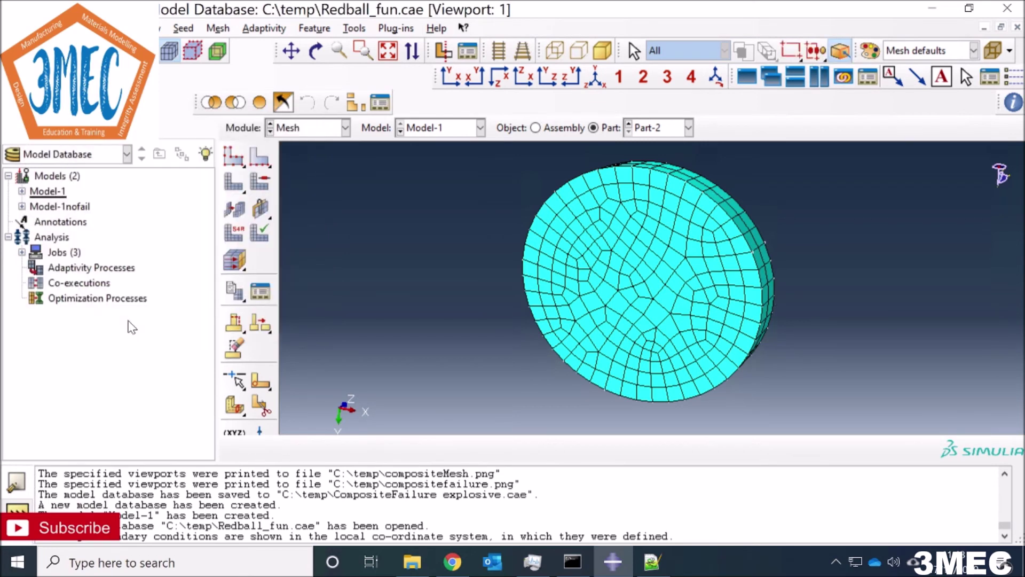
# Show the ball part and confirm its Tet, Free mesh controls on the ball's cell.
pyautogui.click(650, 133)
pyautogui.click(651, 146)
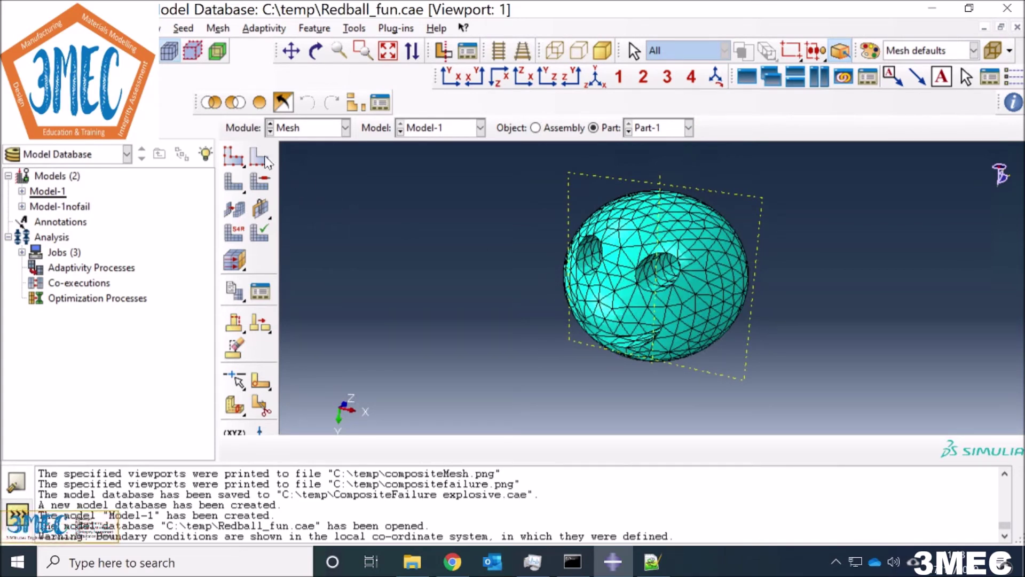
pyautogui.click(260, 181)
pyautogui.click(611, 275)
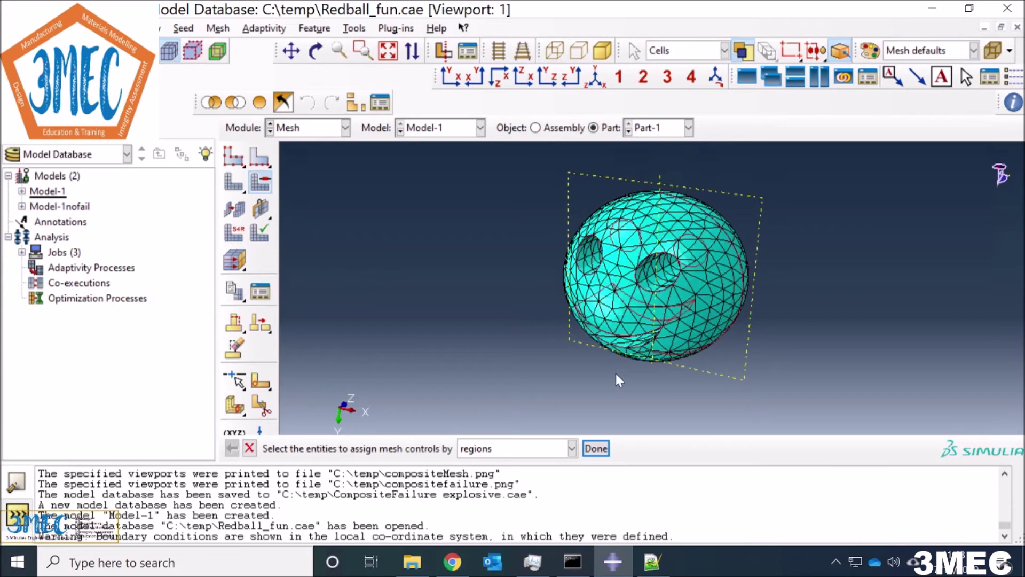
pyautogui.click(595, 448)
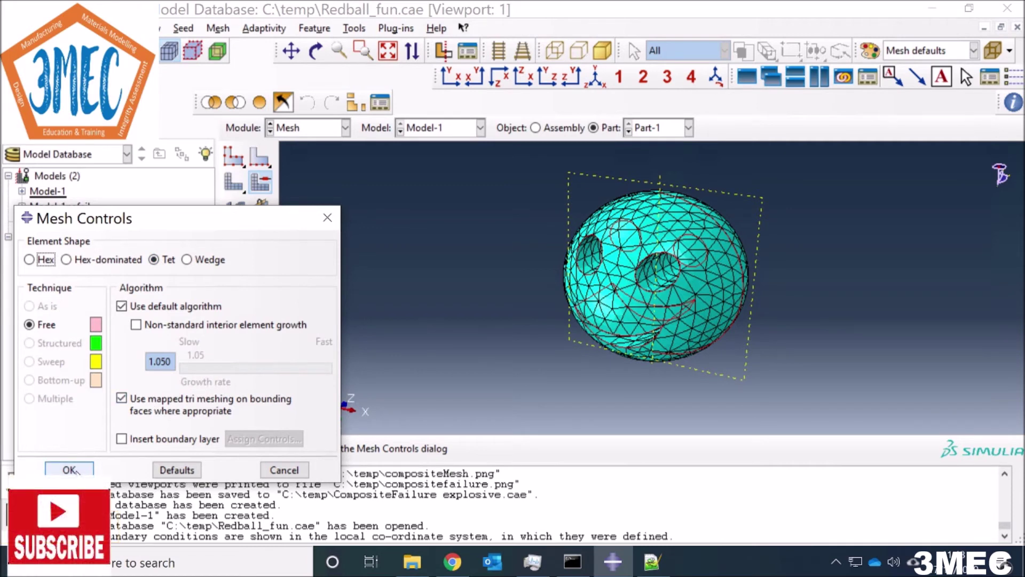
pyautogui.click(70, 470)
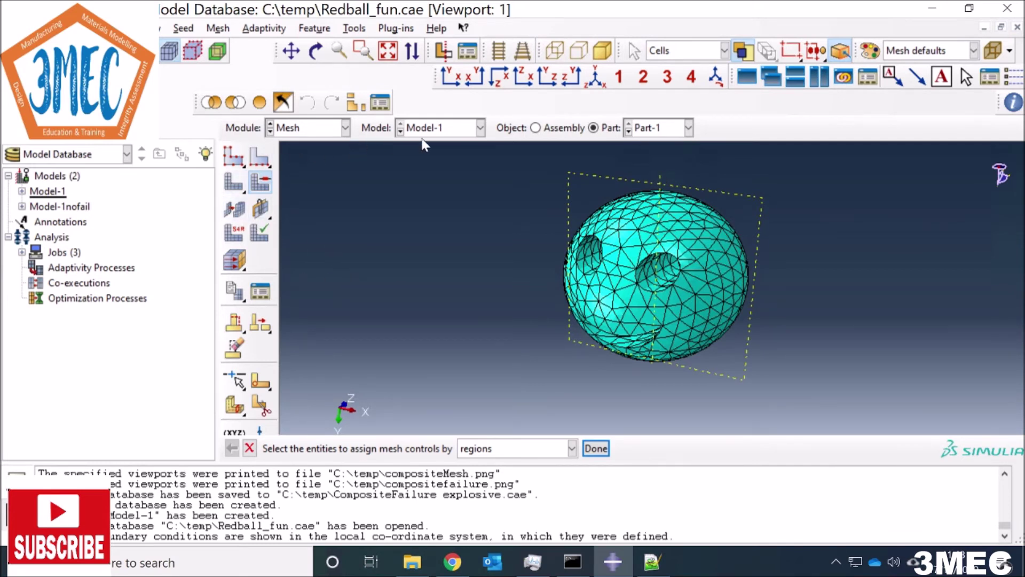
# Show the meshed assembly, go to the Job module, and open the completed RedBall job's results.
pyautogui.click(536, 129)
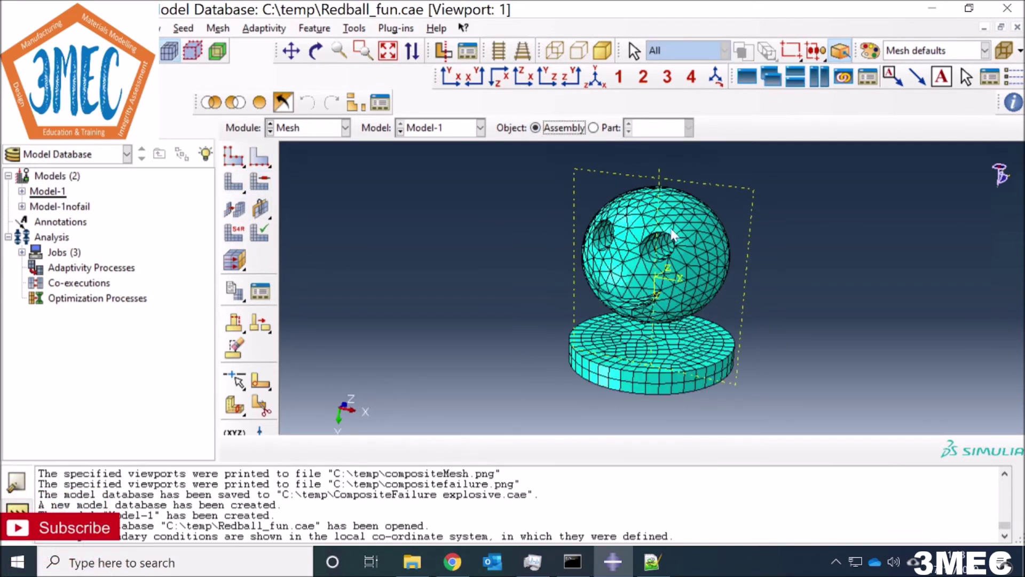
pyautogui.click(308, 128)
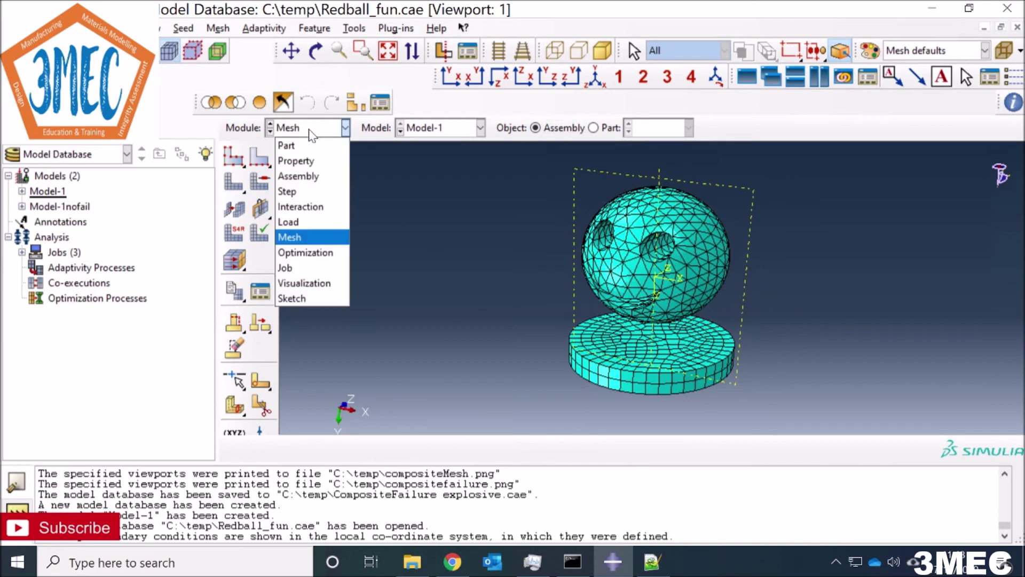
pyautogui.click(297, 269)
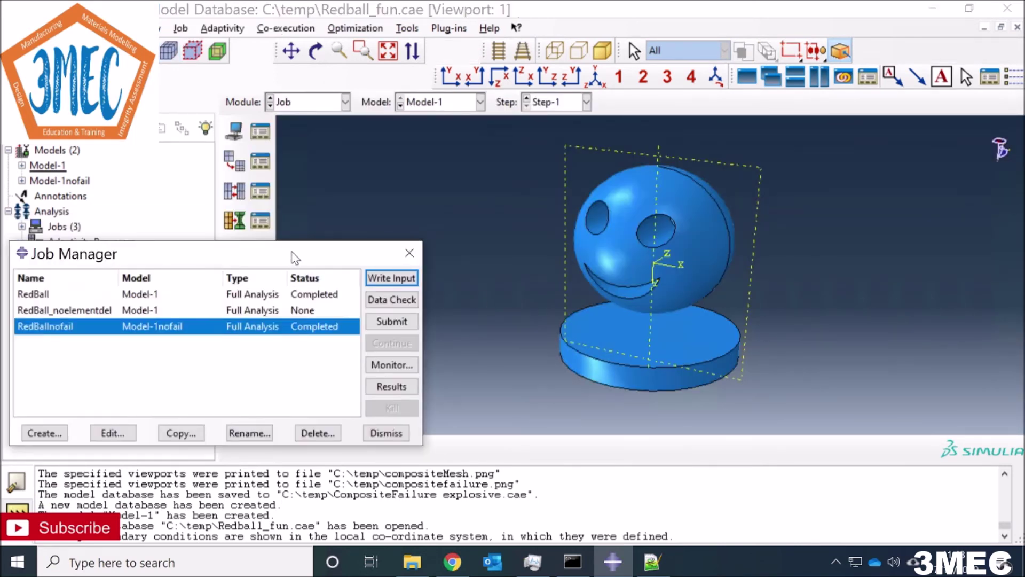
pyautogui.moveTo(293, 255); pyautogui.dragTo(330, 148)
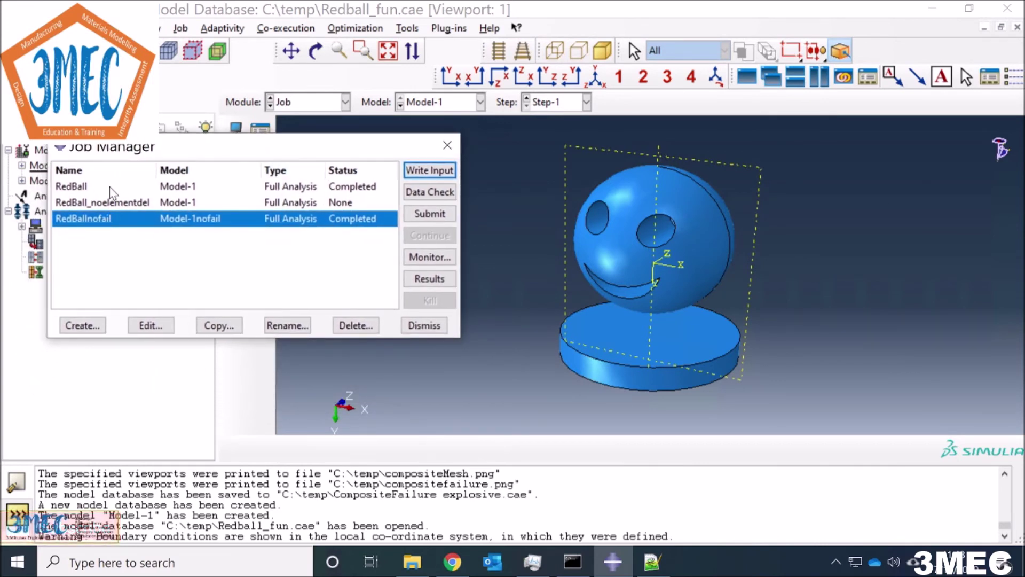
pyautogui.click(210, 188)
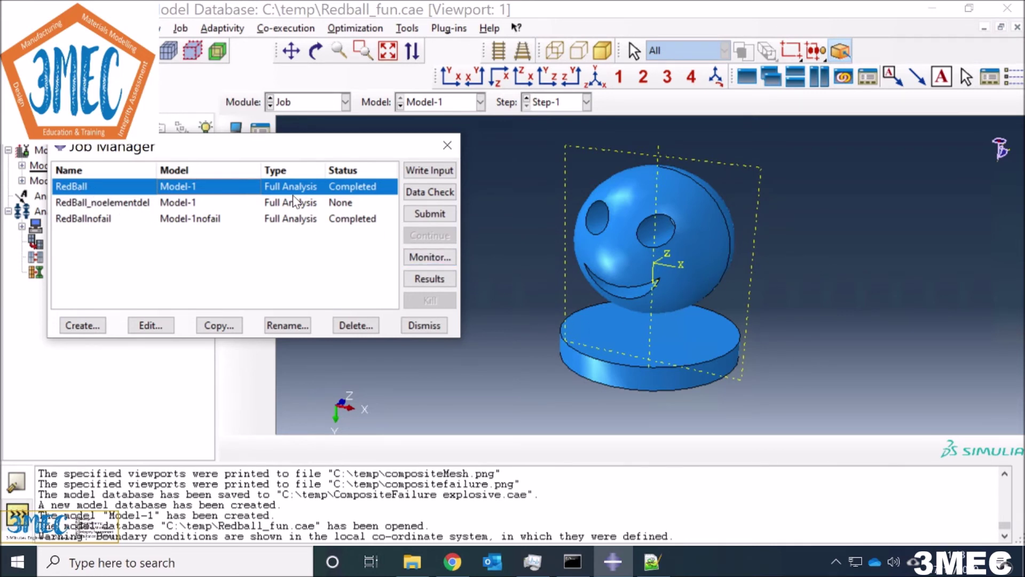
pyautogui.click(429, 279)
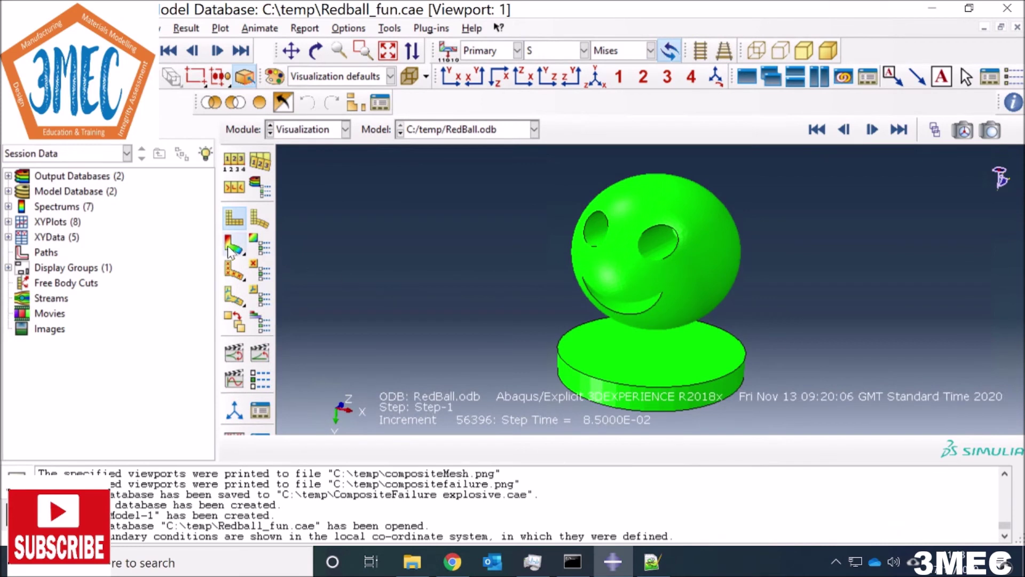
# Plot RedBall's Mises stress contours on the deformed shape and pan the model higher.
pyautogui.click(233, 245)
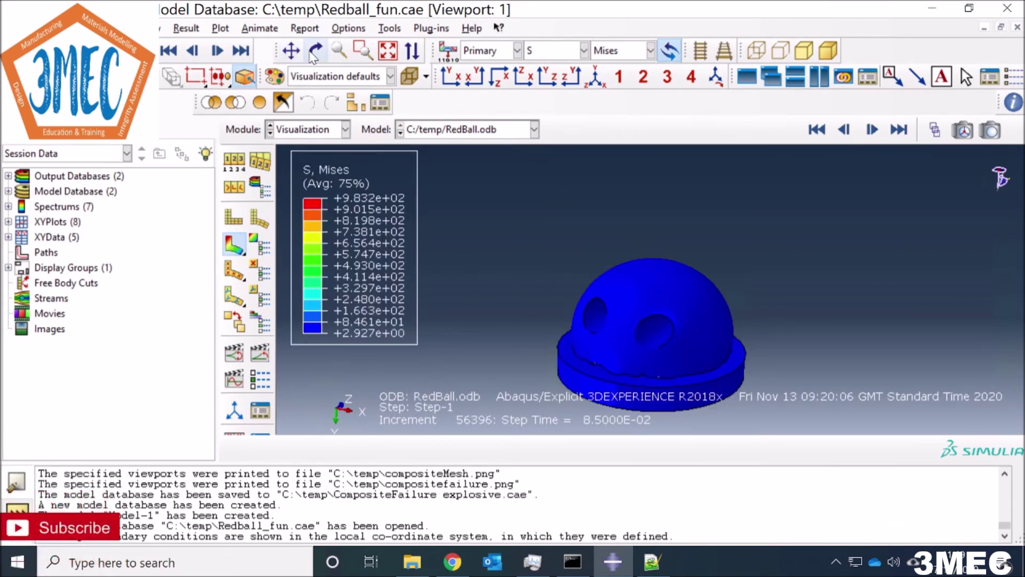
pyautogui.click(291, 51)
pyautogui.moveTo(648, 299); pyautogui.dragTo(636, 249)
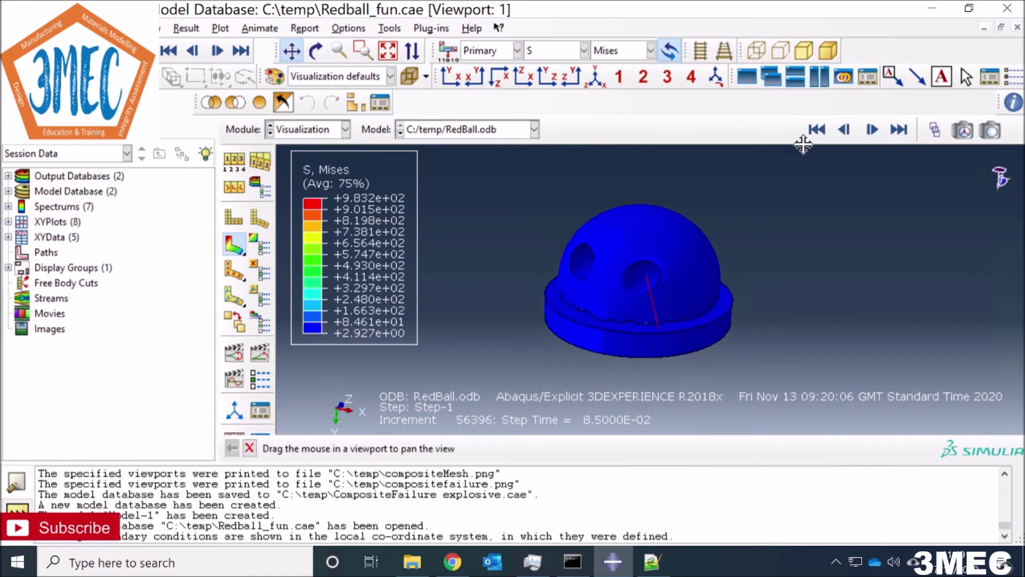
# Step from the first frame through impact to the final increment, 56396.
pyautogui.click(816, 130)
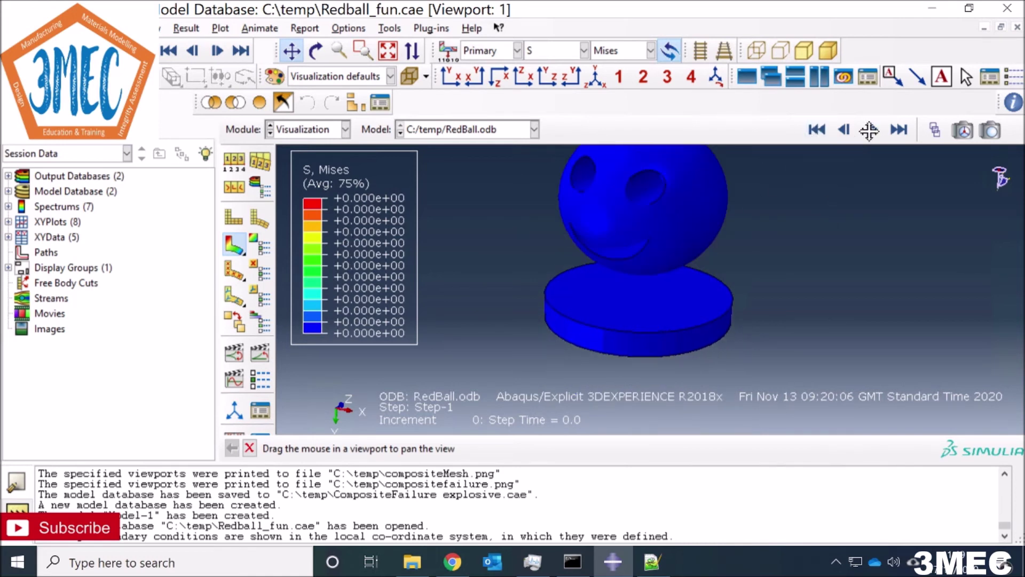
pyautogui.click(872, 130)
pyautogui.click(872, 130)
pyautogui.click(873, 130)
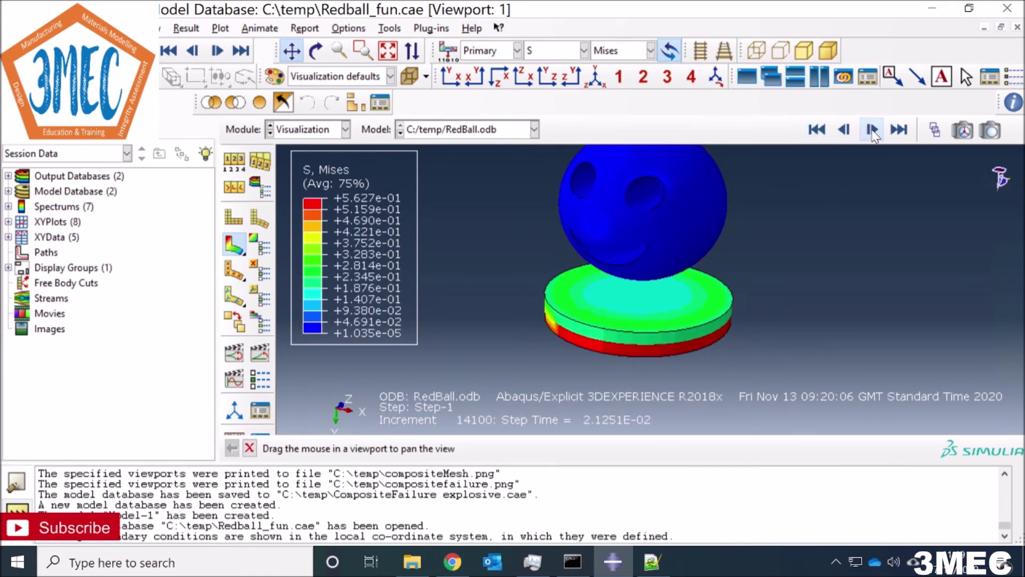
pyautogui.click(872, 130)
pyautogui.click(872, 129)
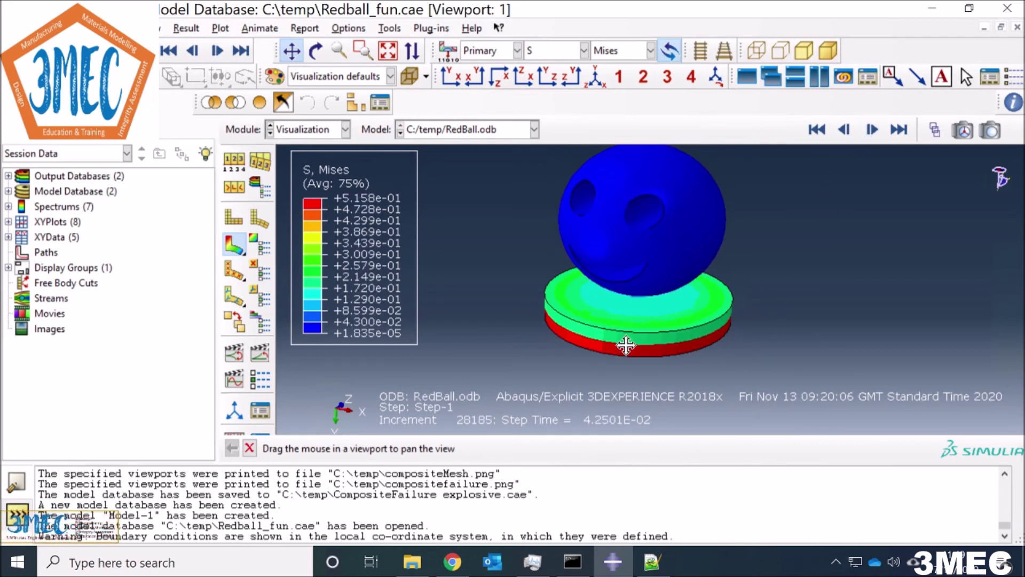
pyautogui.click(872, 130)
pyautogui.click(872, 130)
pyautogui.click(872, 129)
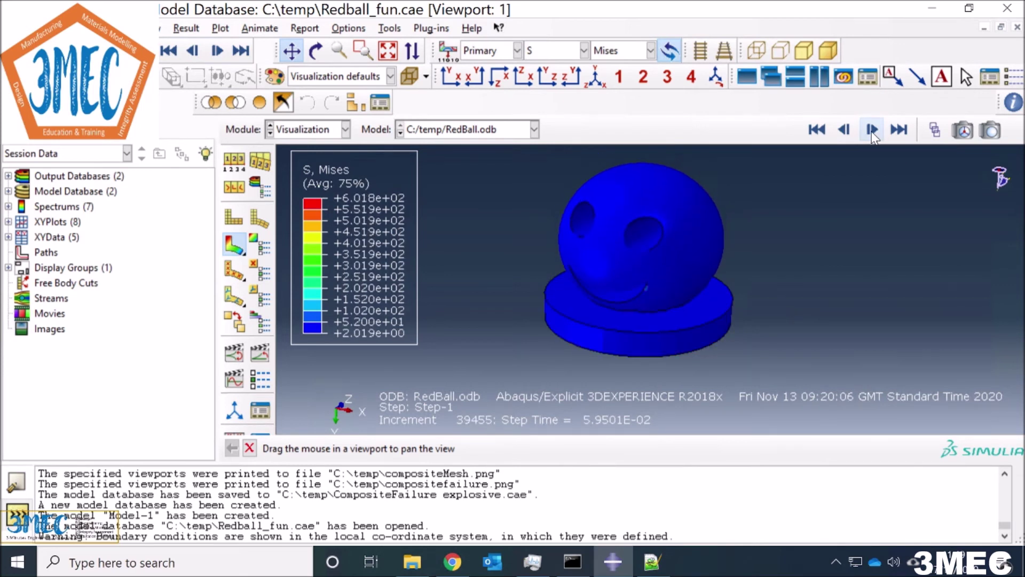
pyautogui.click(872, 130)
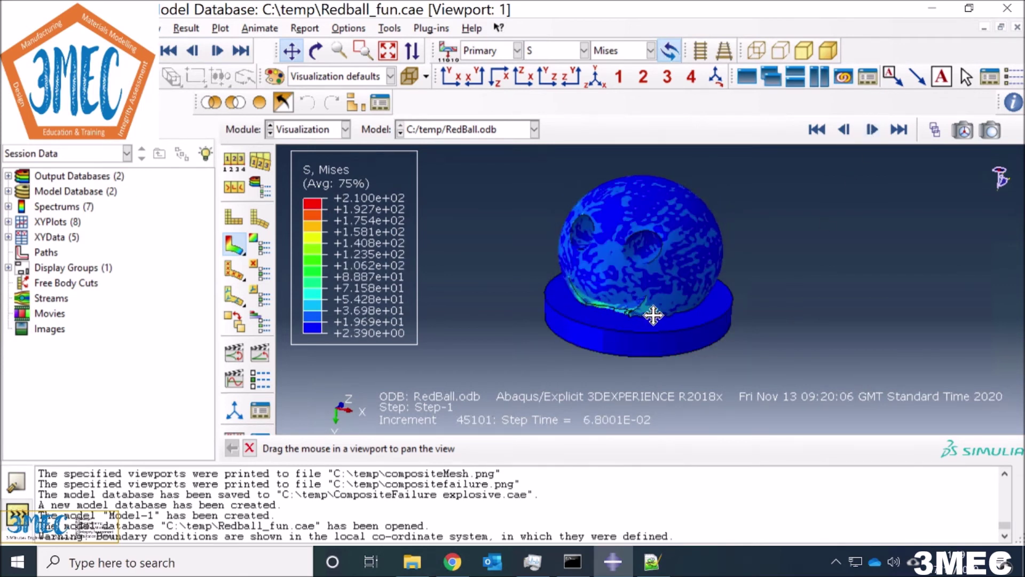
pyautogui.click(872, 130)
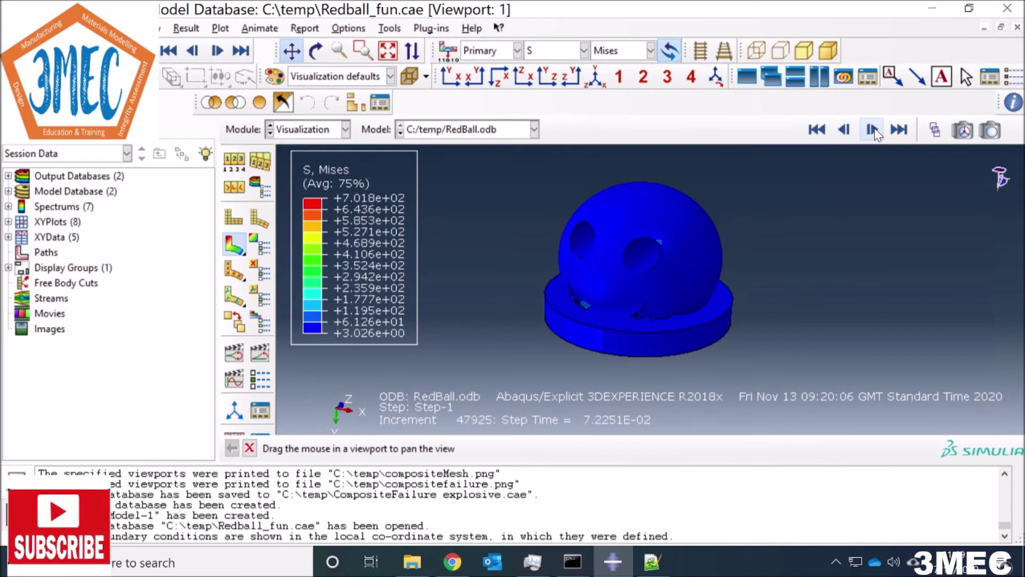
pyautogui.click(872, 130)
pyautogui.click(872, 130)
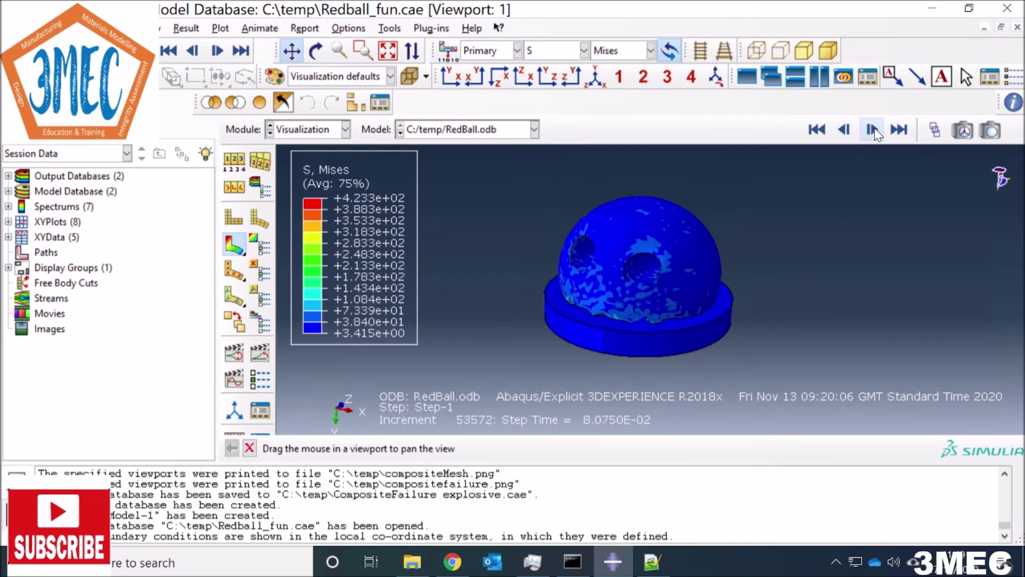
pyautogui.click(873, 130)
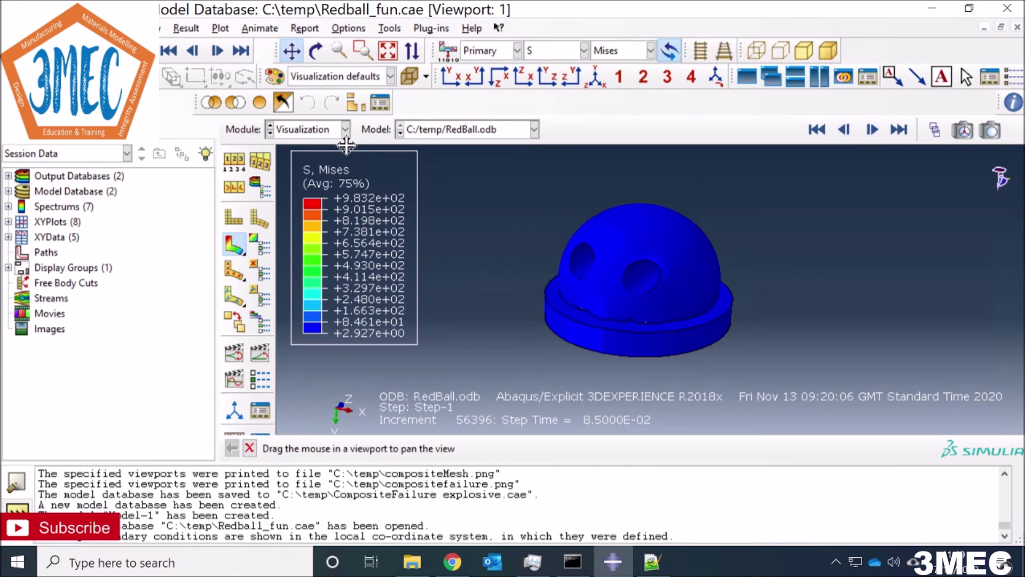
pyautogui.click(309, 131)
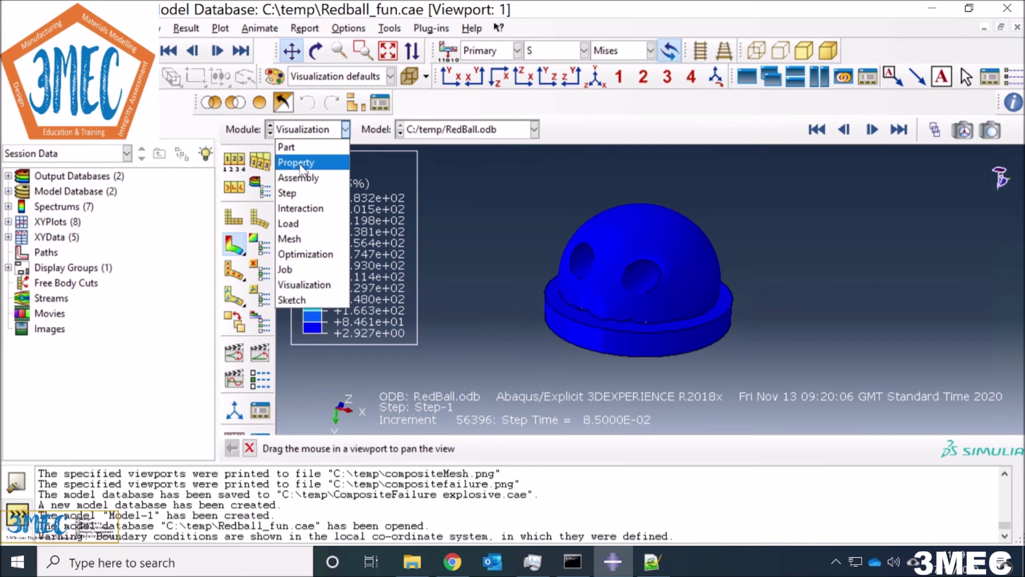
# Return to the Part module and make Model-1nofail the current model.
pyautogui.click(286, 147)
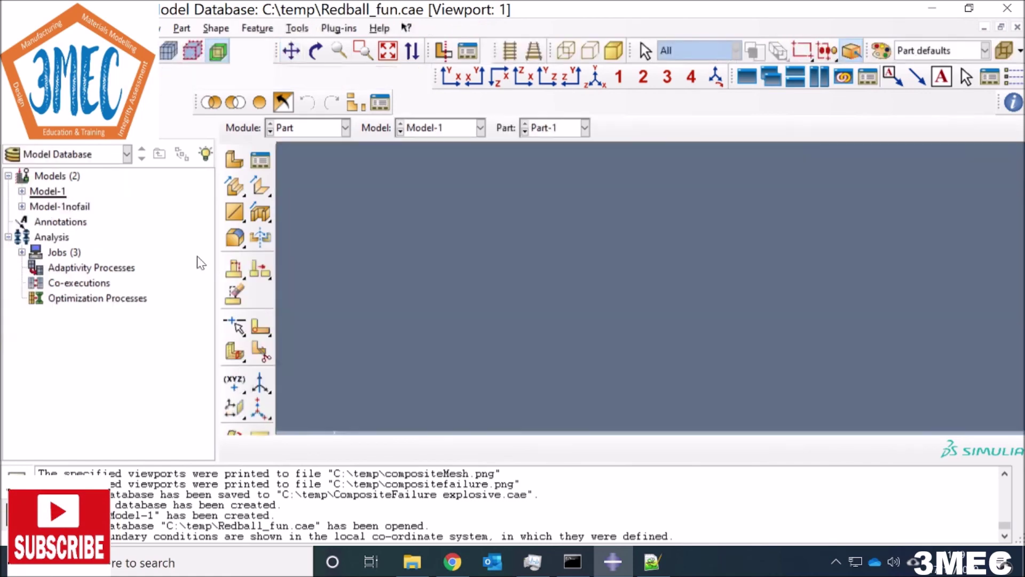
pyautogui.click(33, 208)
pyautogui.click(431, 128)
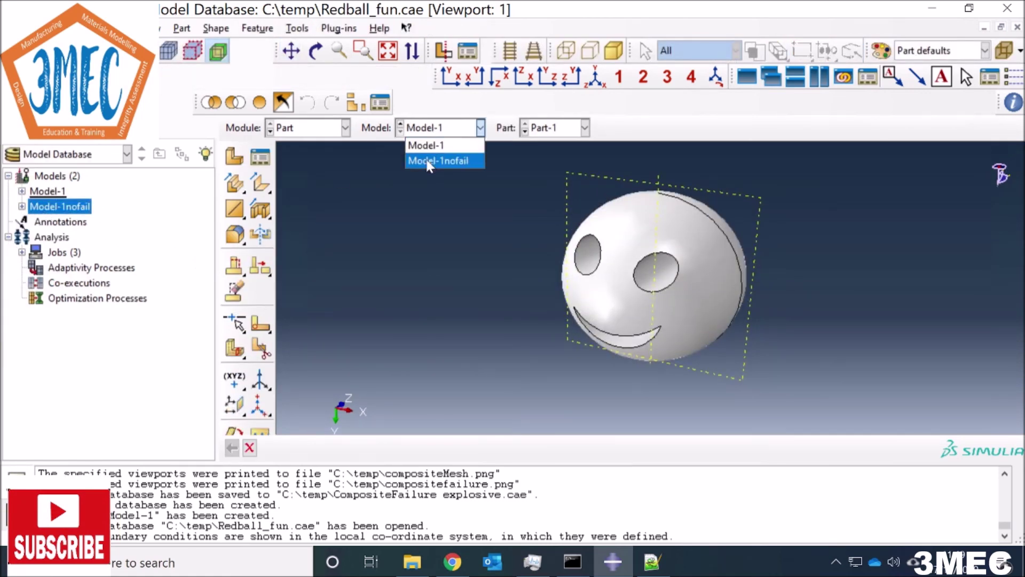
pyautogui.click(436, 160)
# In the Property module, review Material-1's Density and Elastic definitions in the Material Manager.
pyautogui.click(310, 131)
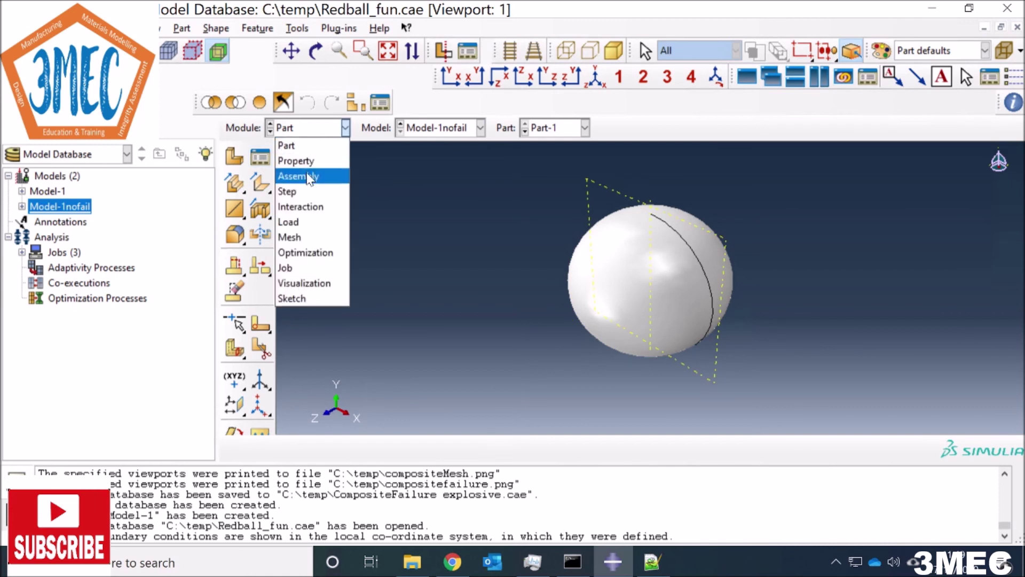
pyautogui.click(312, 161)
pyautogui.click(260, 159)
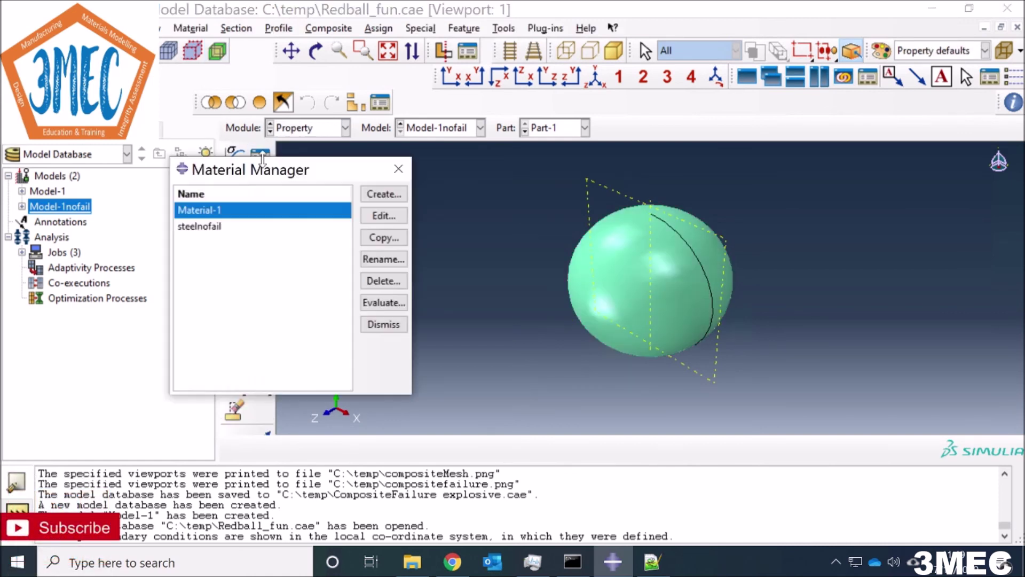
pyautogui.click(383, 216)
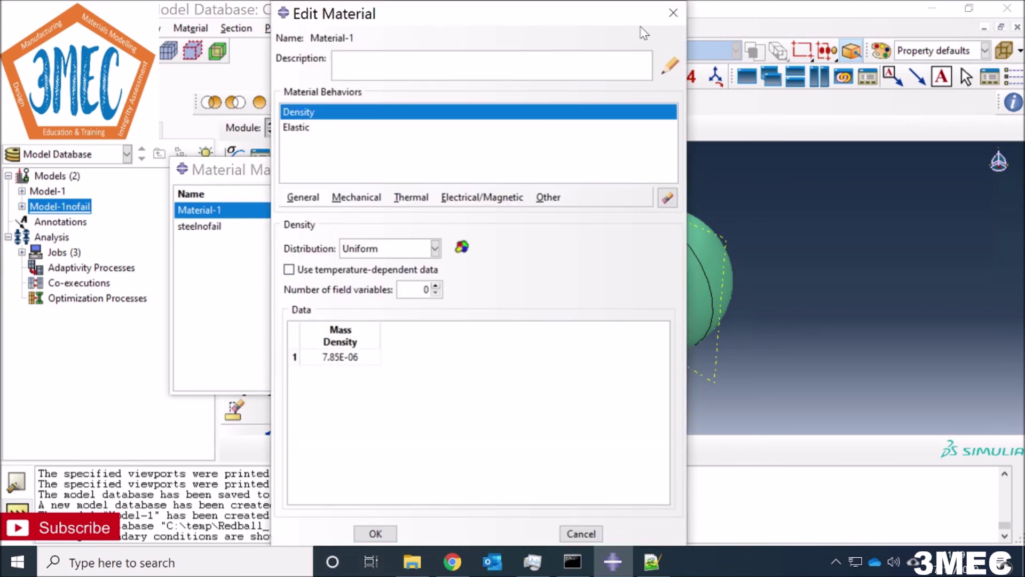
pyautogui.click(673, 12)
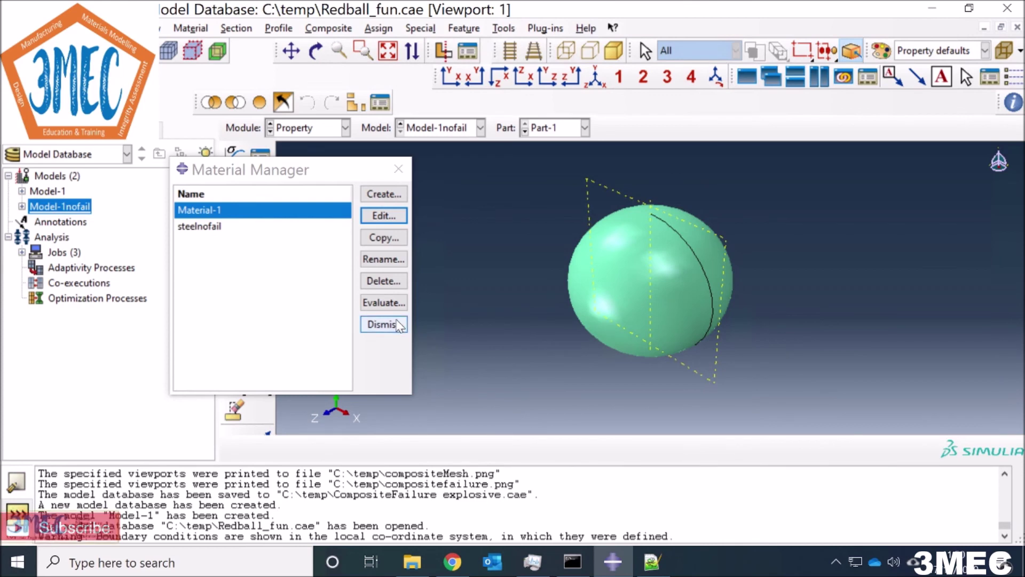
pyautogui.click(383, 324)
# Open the RedBallnofail job results as Mises stress contours and animate the drop over time.
pyautogui.click(313, 129)
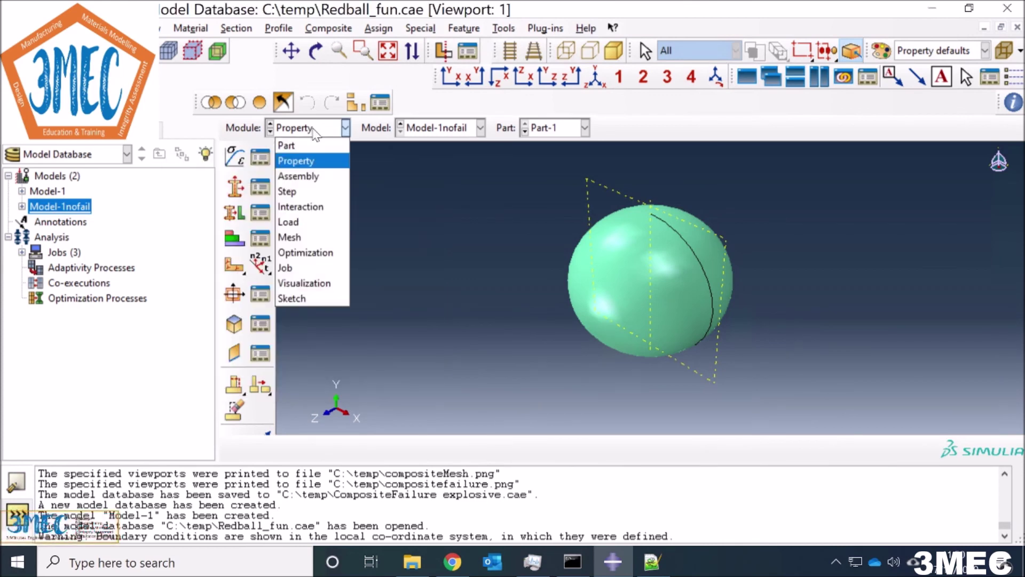
pyautogui.click(312, 267)
pyautogui.click(261, 128)
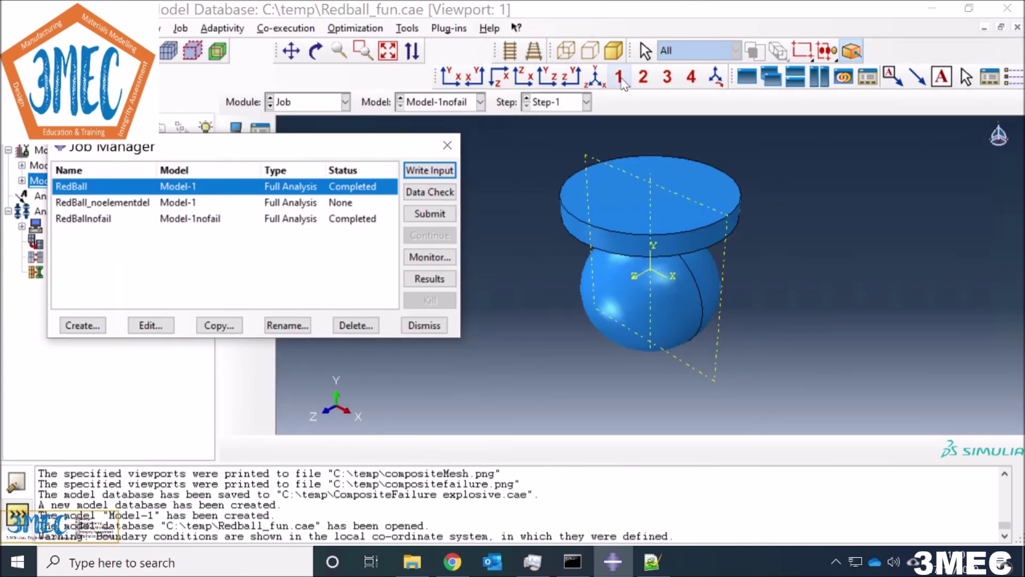
pyautogui.click(619, 78)
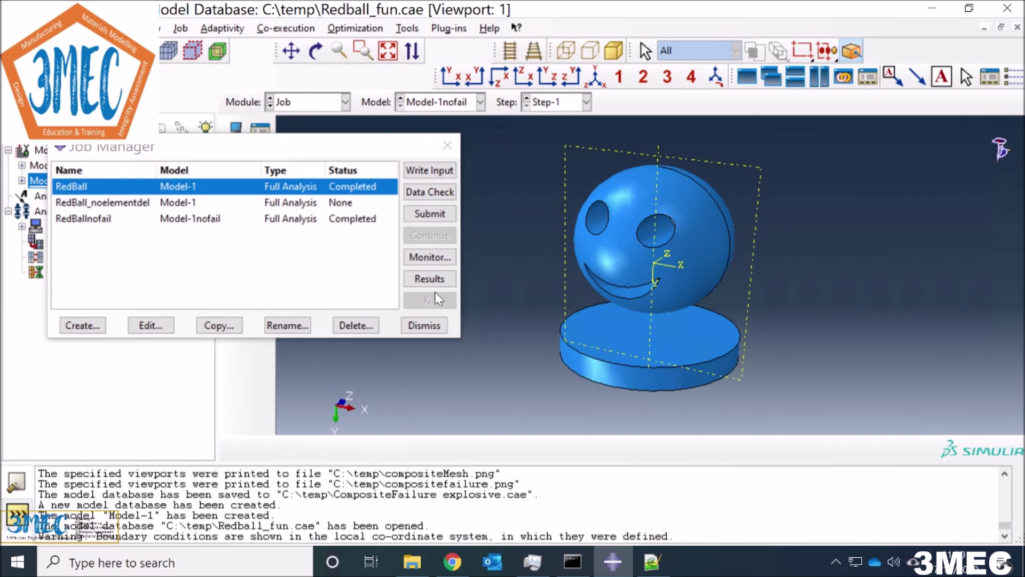
pyautogui.click(430, 278)
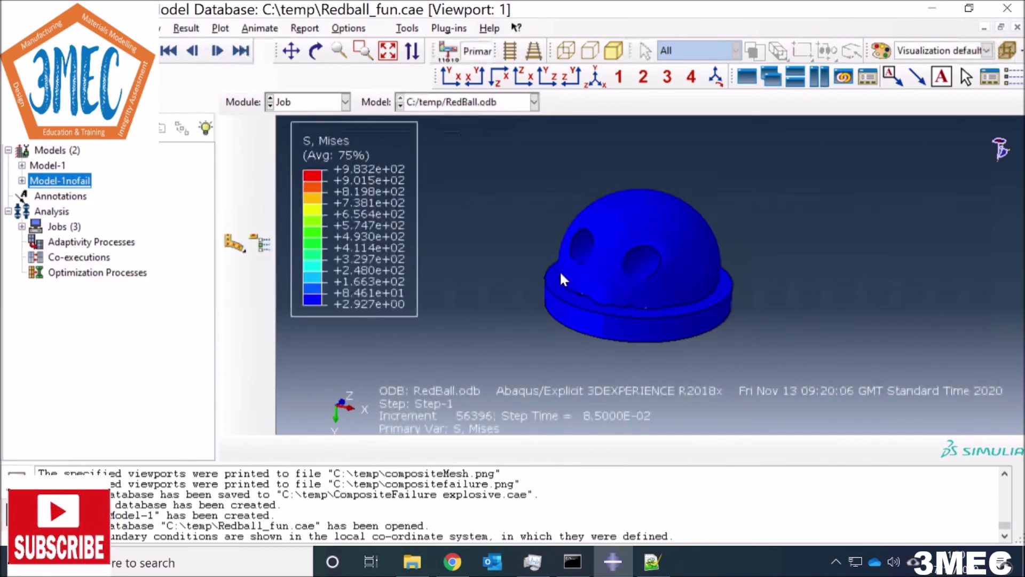
pyautogui.click(230, 244)
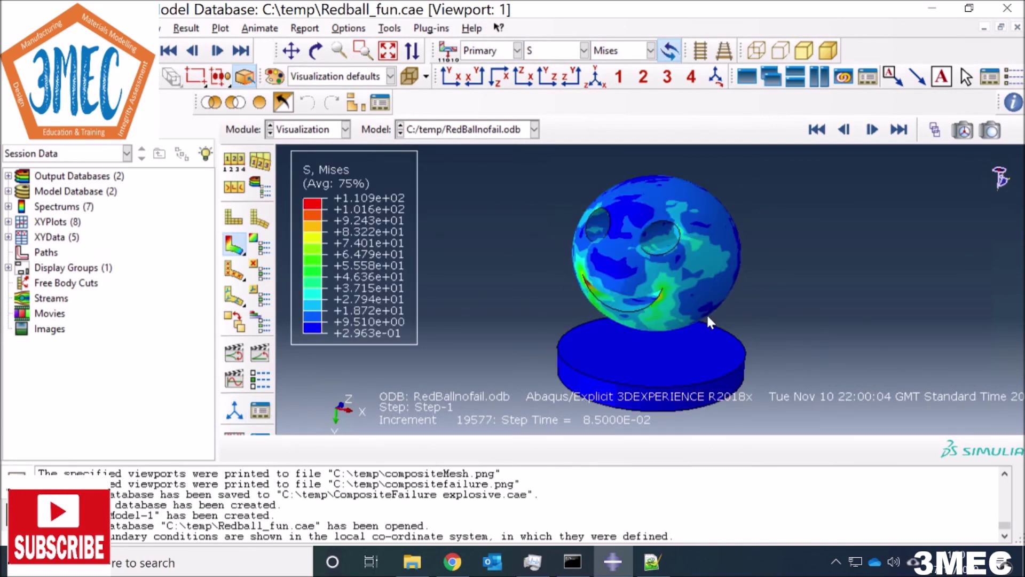
pyautogui.click(261, 353)
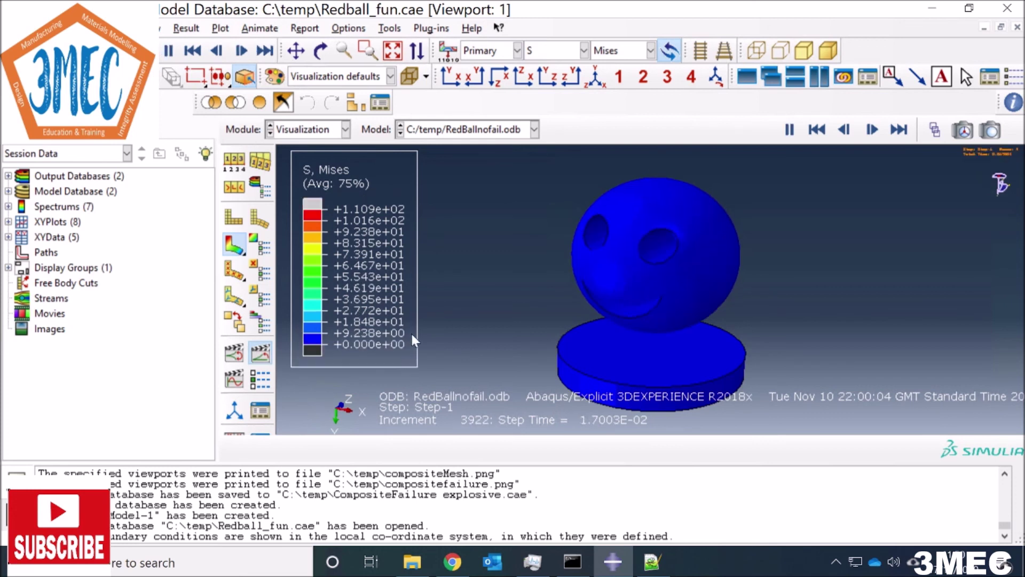